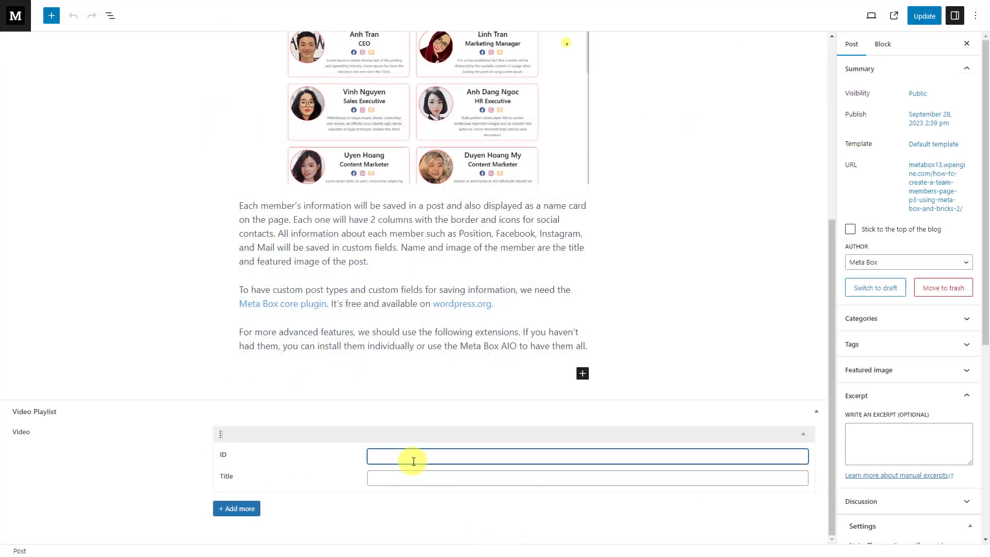
Step: Fill in the first playlist video with ID 95DviTWI25o and title "Creating a product page - Meta Box + Bricks"
{"action": "type", "text": "95DviTWI25o"}
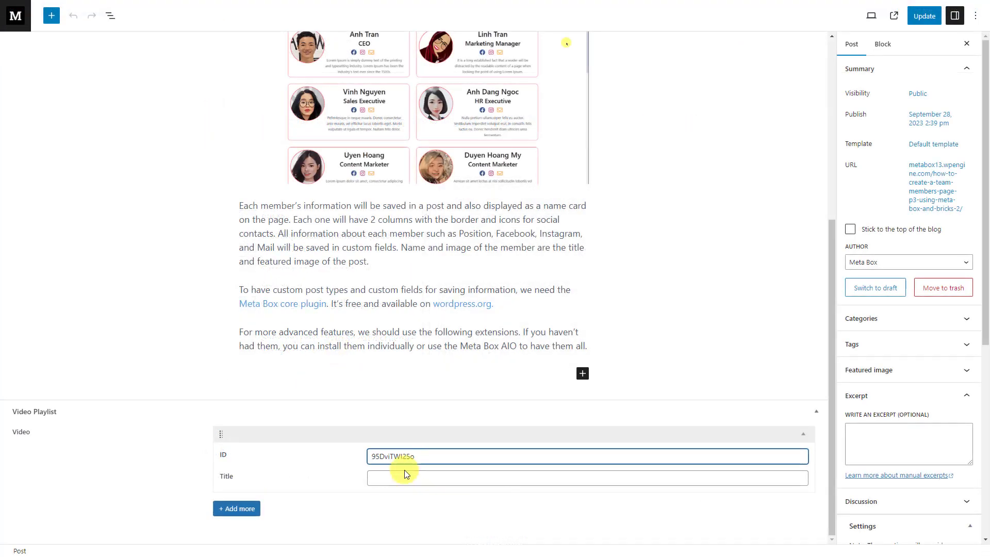
{"action": "left_click", "coordinate": [395, 477]}
{"action": "type", "text": "Creating a product page - Meta Box + Bricks"}
Step: Add a second playlist video with ID Cgl4bxfOkk4 and title "Creating a team members page - Meta Box + Oxygen"
{"action": "left_click", "coordinate": [240, 509]}
{"action": "scroll", "coordinate": [268, 511], "scroll_direction": "down", "scroll_amount": 2}
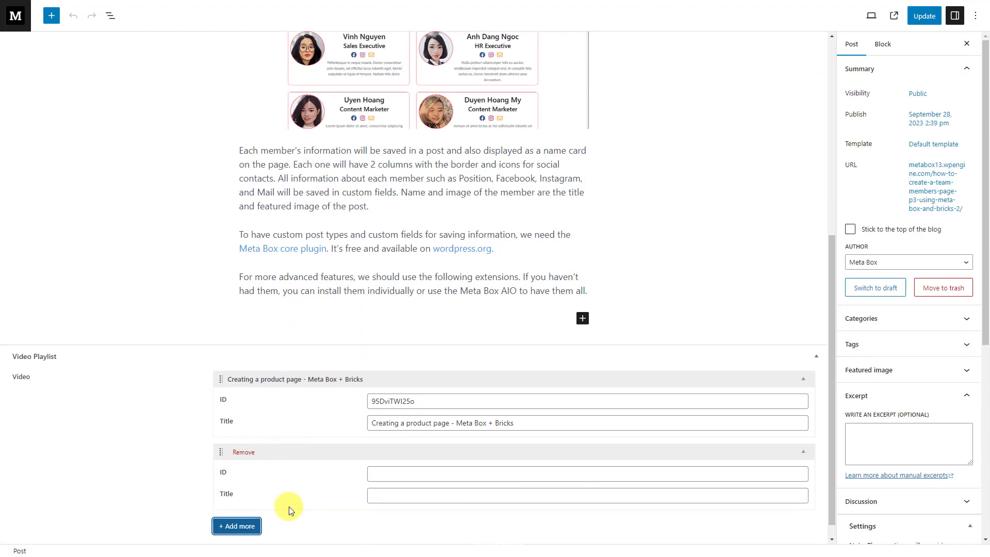
{"action": "left_click", "coordinate": [376, 456]}
{"action": "type", "text": "Cgl4bxfOkk4"}
{"action": "left_click", "coordinate": [380, 475]}
{"action": "type", "text": "Creating a team members page - Meta Box + Oxygen"}
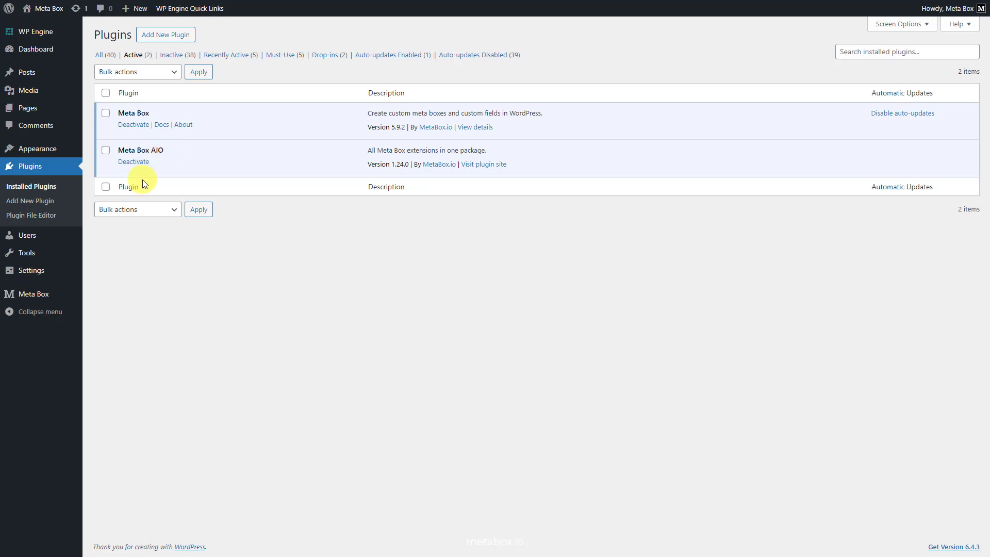
Step: Review which Meta Box extensions are enabled
{"action": "mouse_move", "coordinate": [58, 294]}
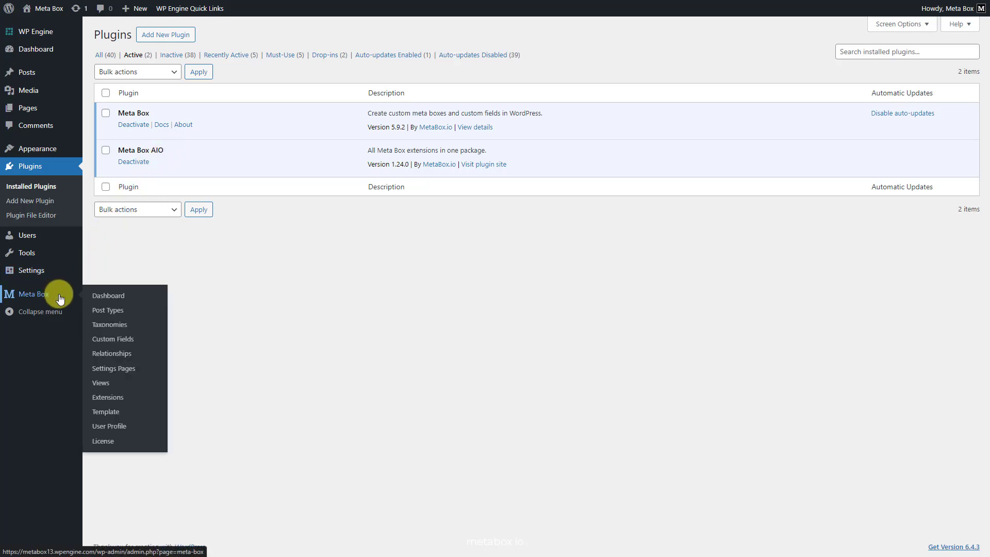
{"action": "left_click", "coordinate": [125, 397]}
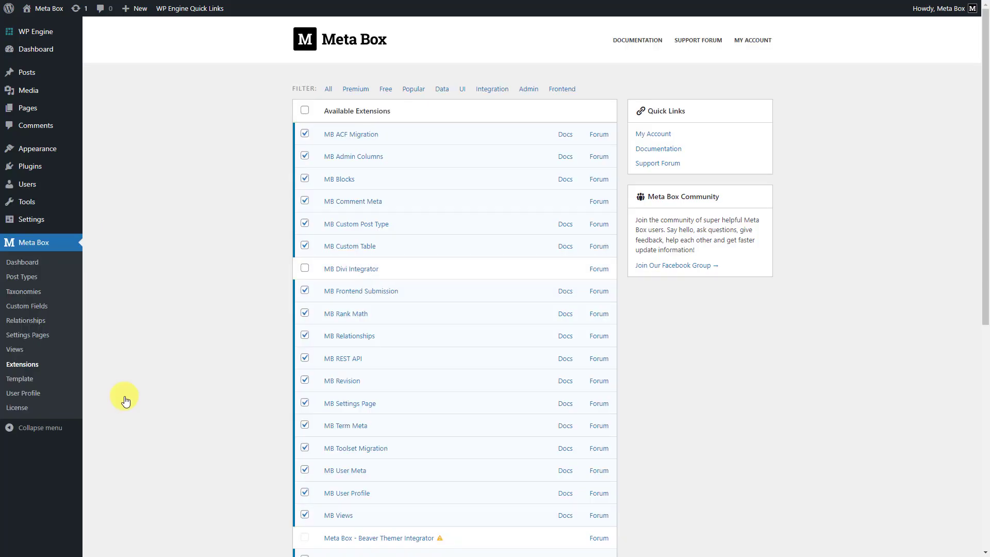
{"action": "scroll", "coordinate": [125, 397], "scroll_direction": "down", "scroll_amount": 4}
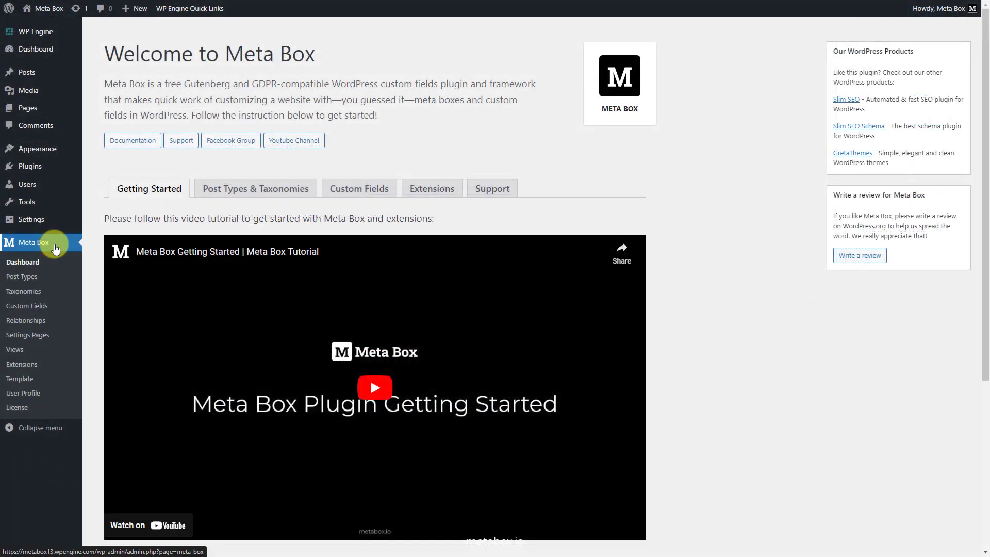
Step: Create a new custom field group titled "Video Playlist"
{"action": "left_click", "coordinate": [49, 305]}
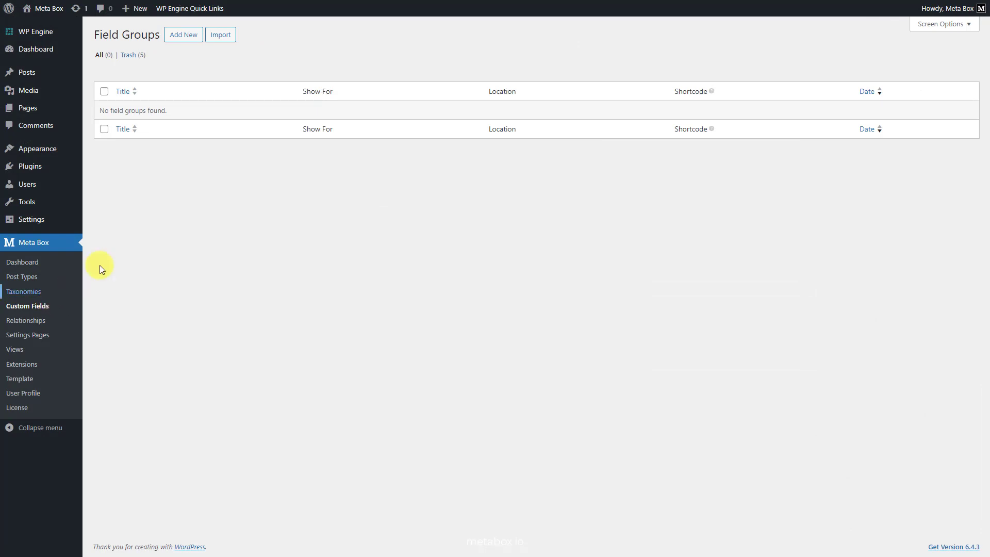
{"action": "left_click", "coordinate": [189, 36]}
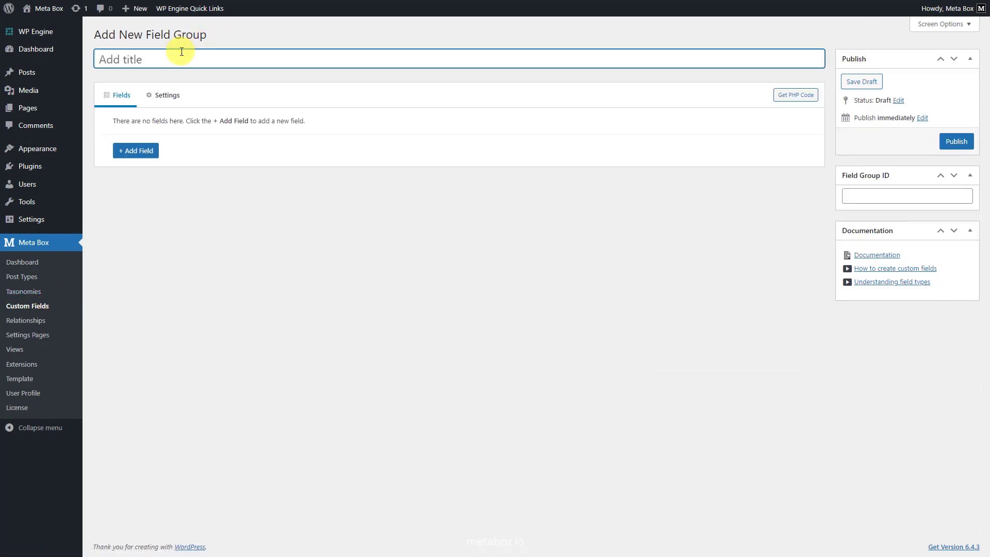
{"action": "type", "text": "Video Playlist"}
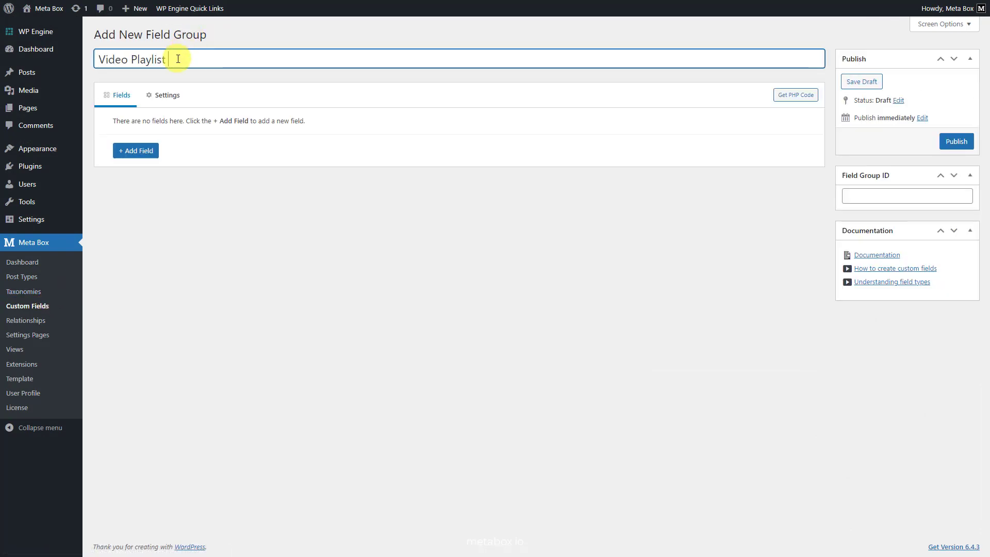
Step: Add a Group field to the field group and label it "Video"
{"action": "left_click", "coordinate": [150, 154]}
{"action": "type", "text": "gr"}
{"action": "left_click", "coordinate": [132, 267]}
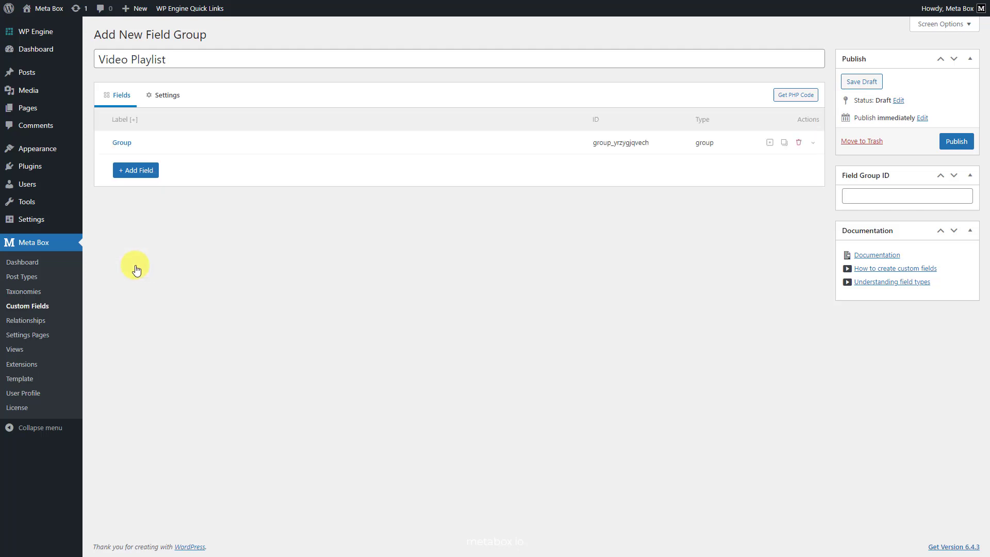
{"action": "left_click", "coordinate": [249, 141]}
{"action": "left_click_drag", "start_coordinate": [243, 189], "coordinate": [203, 190]}
{"action": "type", "text": "Video"}
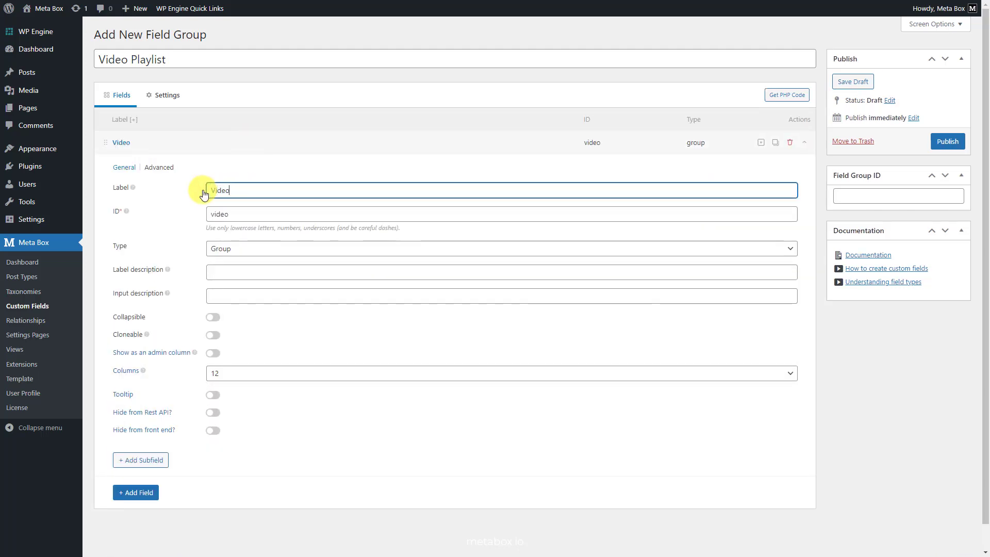
Step: Add a Text subfield to the Video group and label it "ID"
{"action": "left_click", "coordinate": [158, 460]}
{"action": "type", "text": "te"}
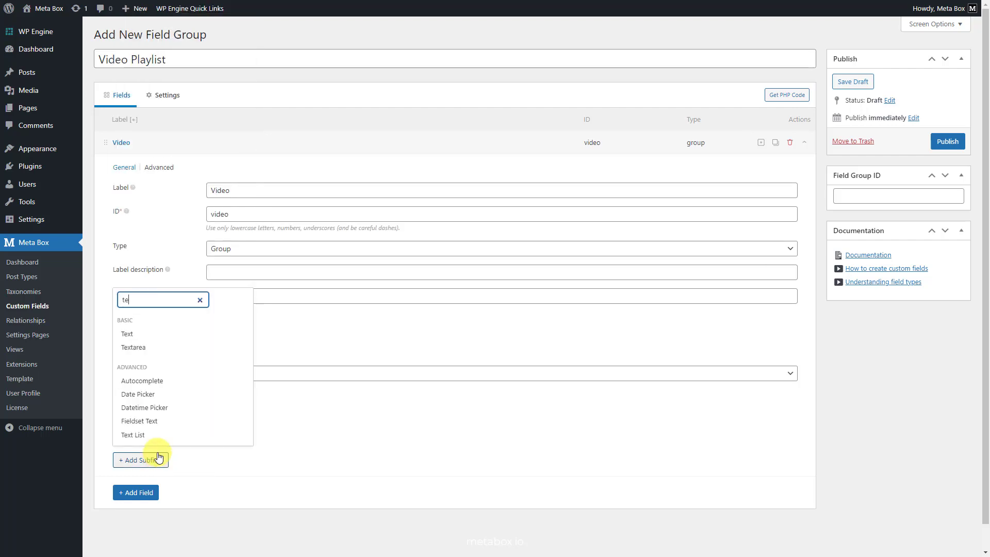
{"action": "left_click", "coordinate": [168, 337]}
{"action": "left_click", "coordinate": [228, 502]}
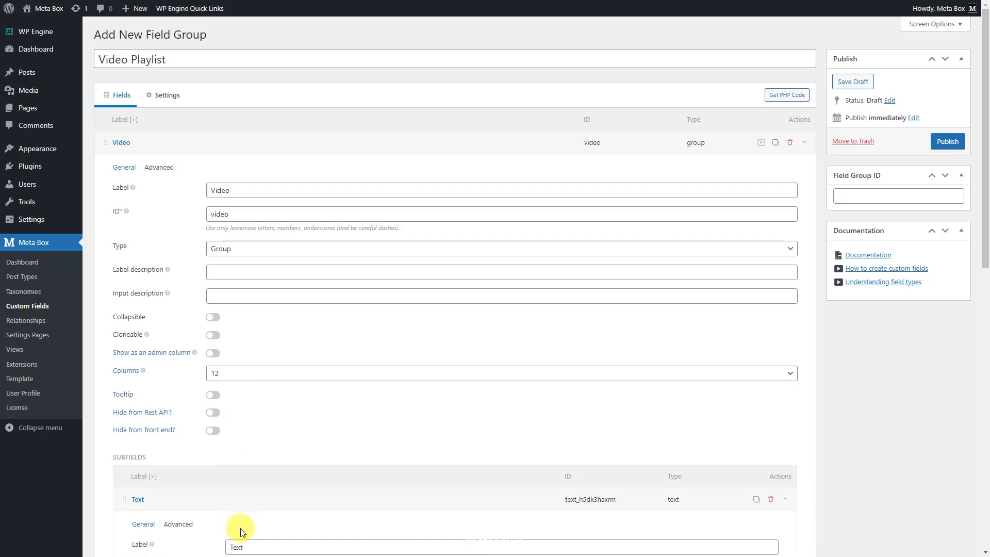
{"action": "scroll", "coordinate": [240, 527], "scroll_direction": "down", "scroll_amount": 3}
{"action": "double_click", "coordinate": [233, 392]}
{"action": "type", "text": "ID"}
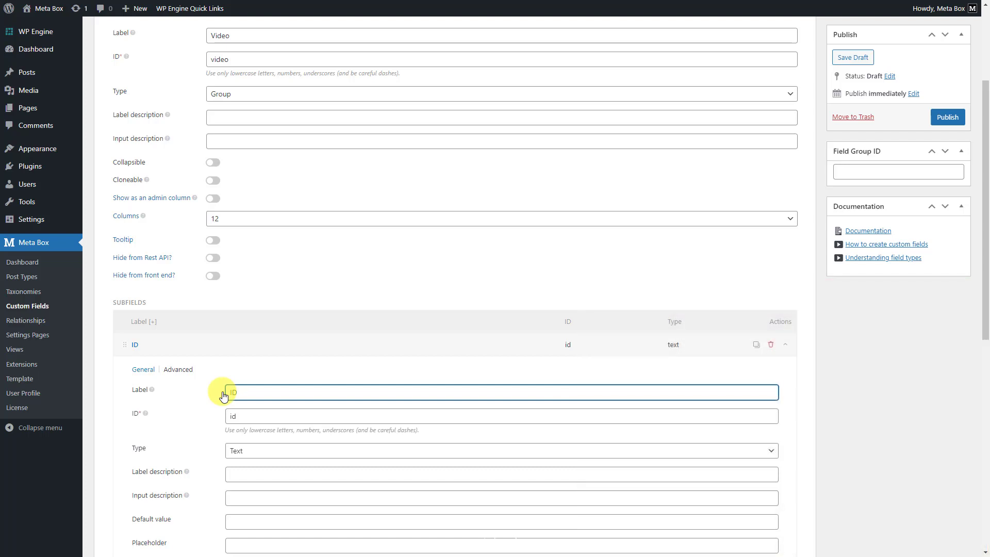
{"action": "left_click", "coordinate": [229, 348]}
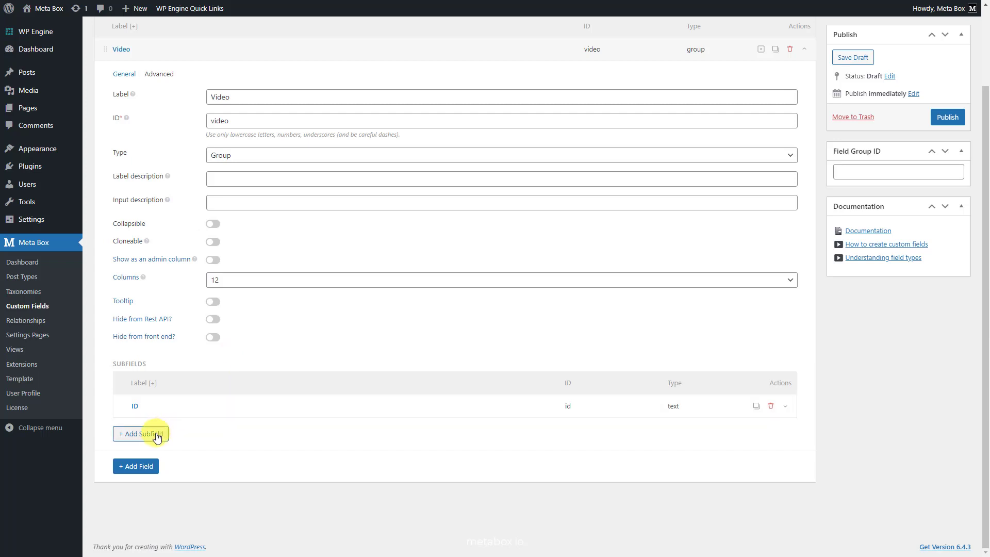
Step: Add a second Text subfield to the Video group and label it "Title"
{"action": "left_click", "coordinate": [157, 437]}
{"action": "left_click", "coordinate": [158, 304]}
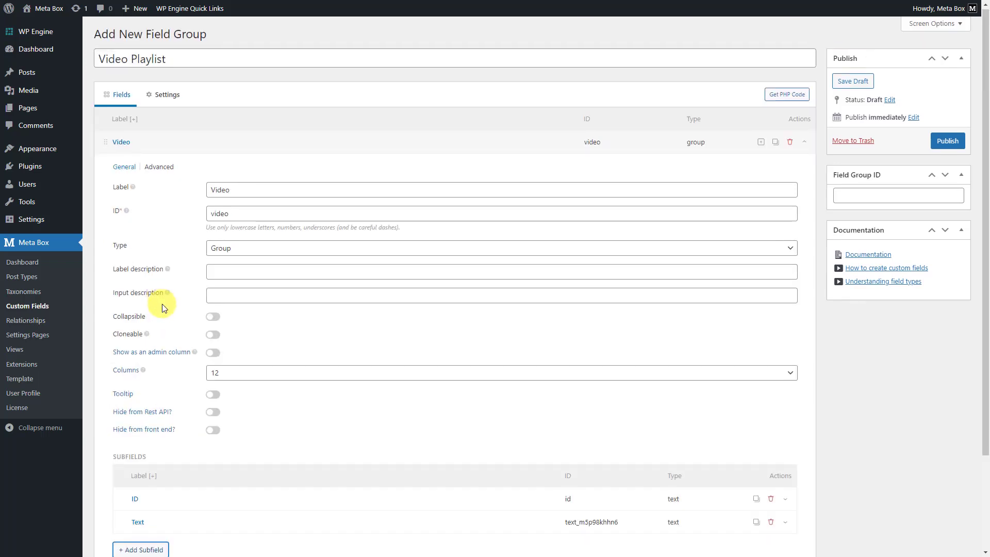
{"action": "scroll", "coordinate": [162, 308], "scroll_direction": "down", "scroll_amount": 2}
{"action": "left_click", "coordinate": [210, 401]}
{"action": "double_click", "coordinate": [221, 454]}
{"action": "type", "text": "Tit"}
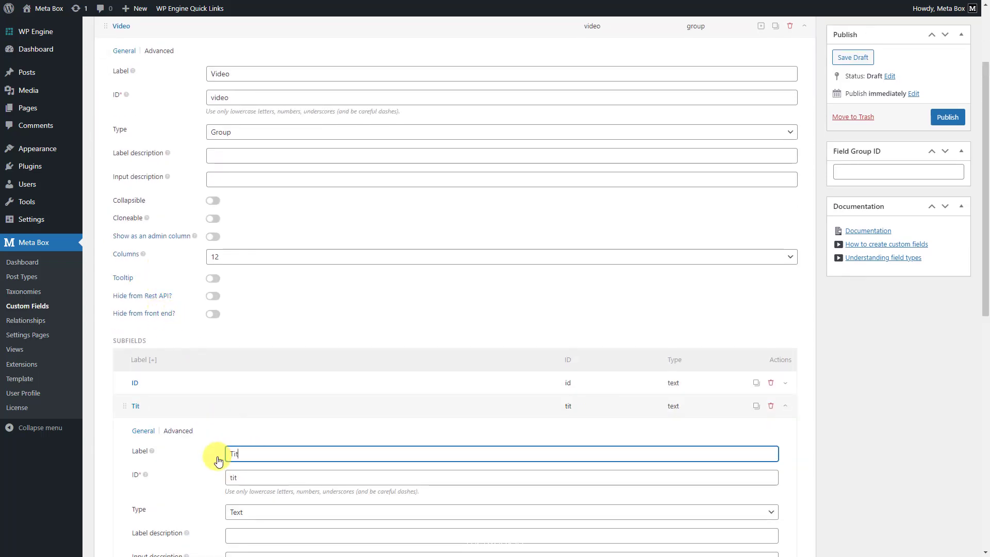
{"action": "type", "text": "le"}
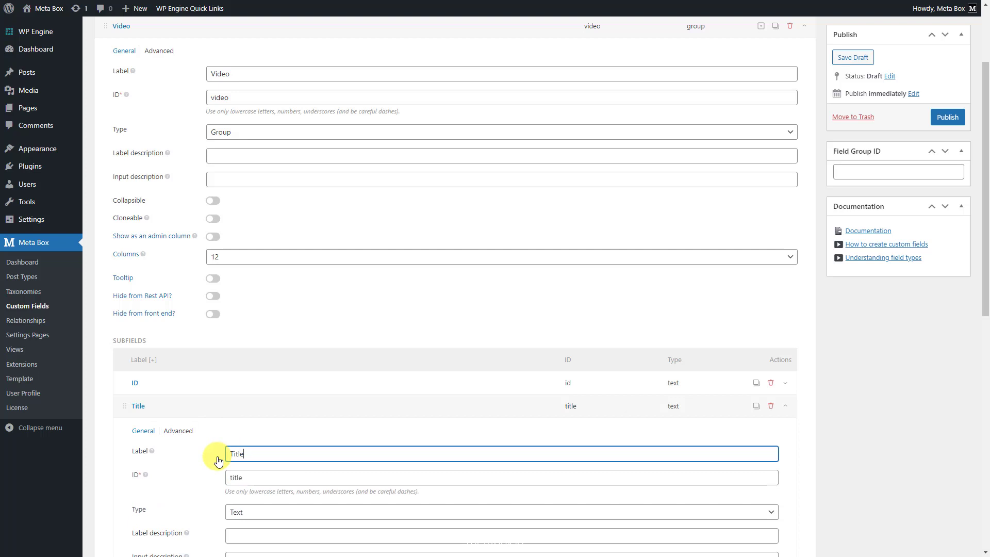
{"action": "left_click", "coordinate": [216, 410]}
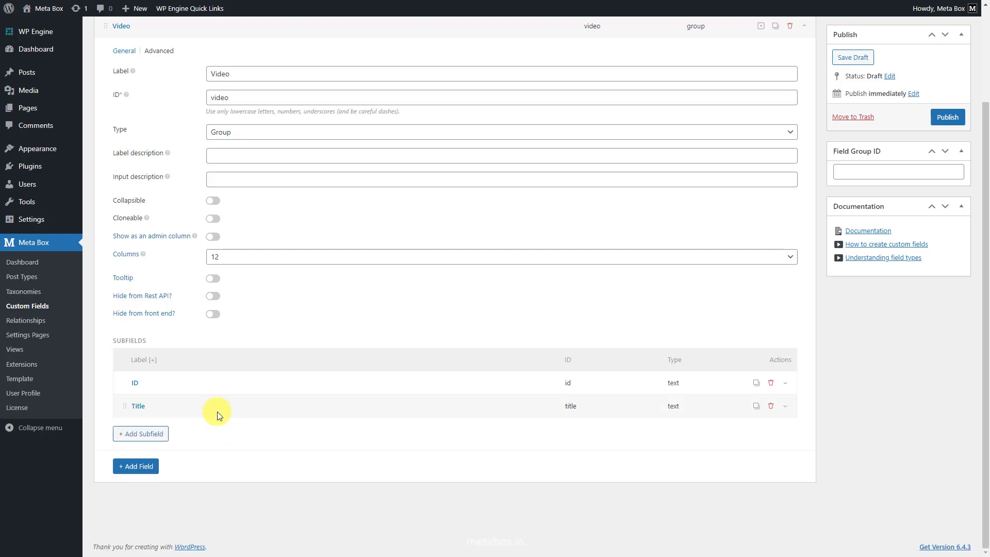
Step: Make the Video group collapsible with default state Collapsed and set its group title to {title}
{"action": "scroll", "coordinate": [245, 367], "scroll_direction": "up", "scroll_amount": 1}
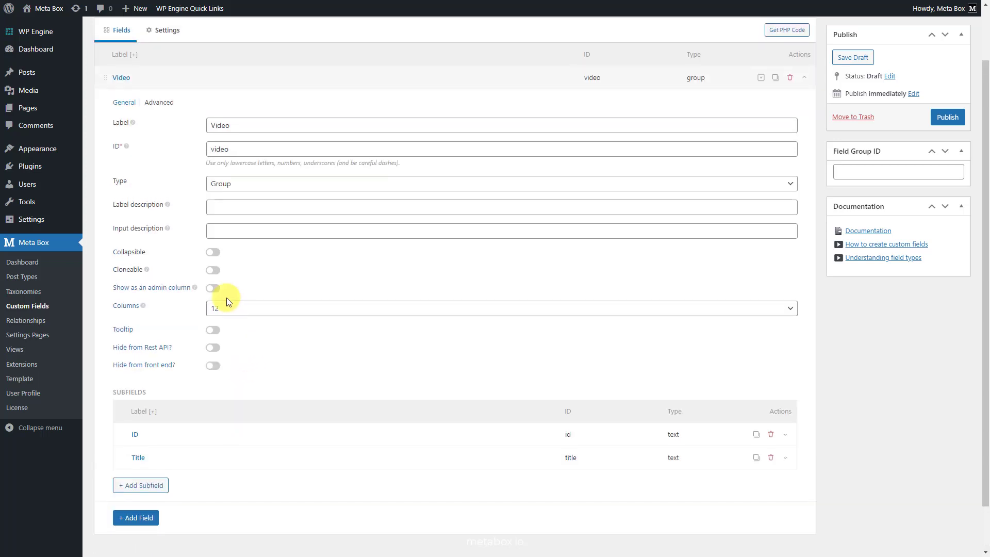
{"action": "left_click", "coordinate": [213, 253]}
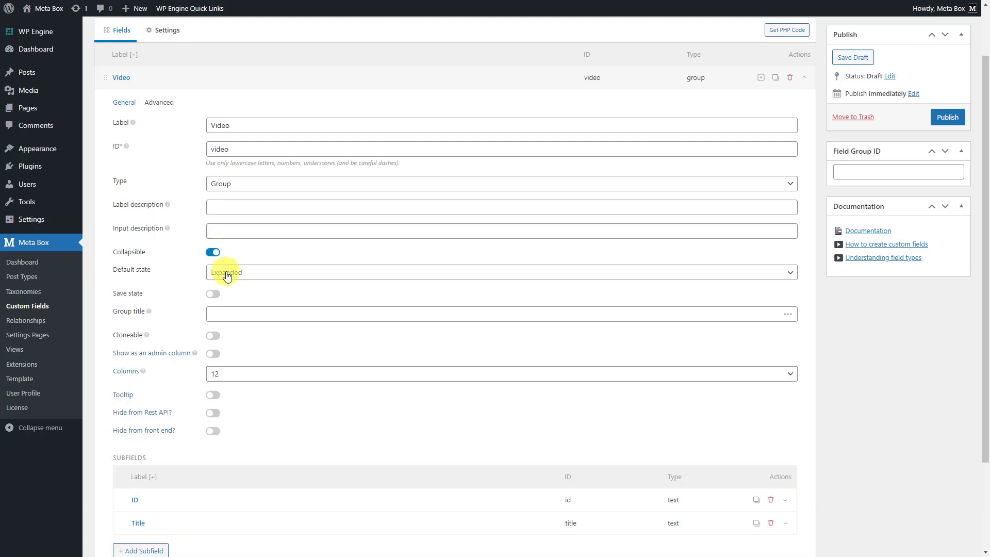
{"action": "left_click", "coordinate": [226, 276]}
{"action": "left_click", "coordinate": [229, 302]}
{"action": "left_click", "coordinate": [231, 315]}
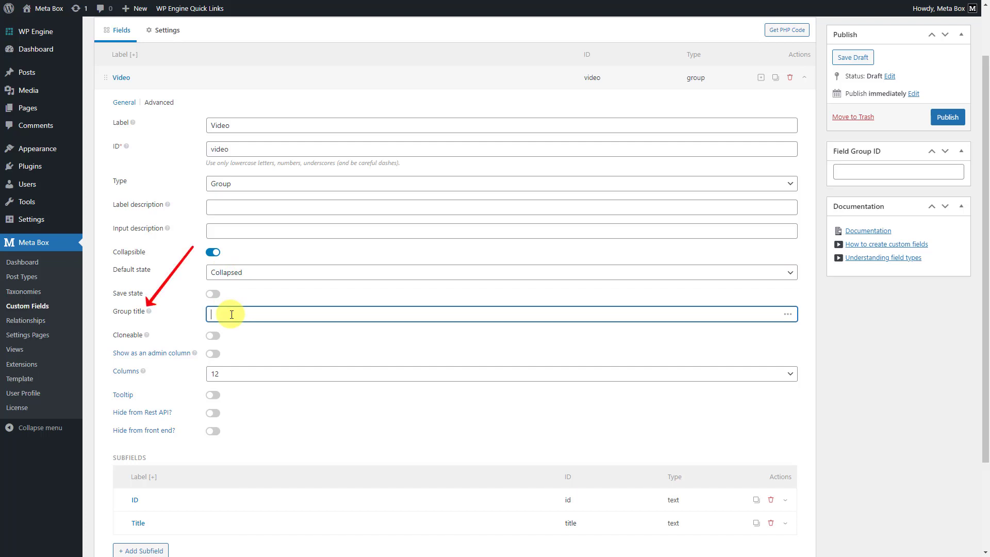
{"action": "left_click", "coordinate": [786, 314]}
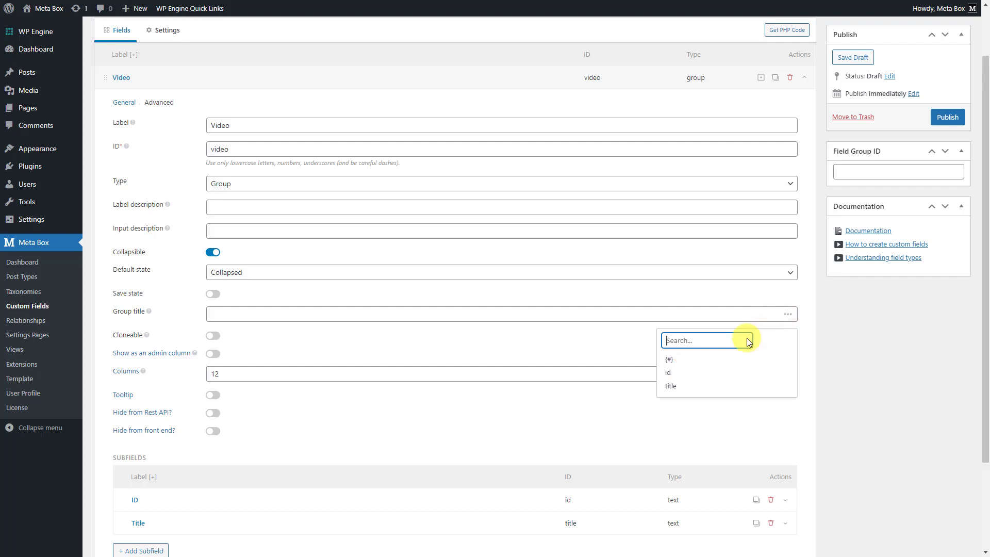
{"action": "left_click", "coordinate": [682, 388]}
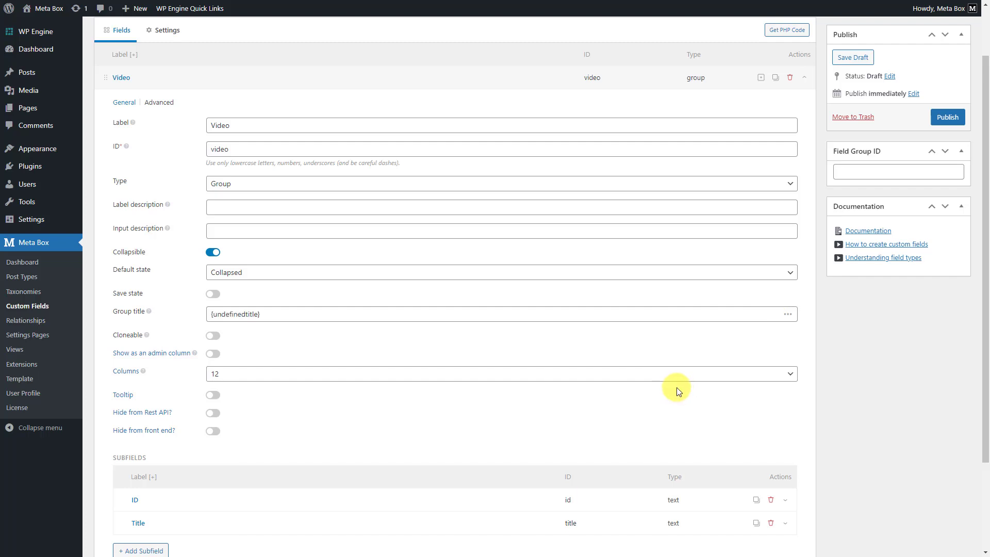
{"action": "left_click", "coordinate": [245, 315]}
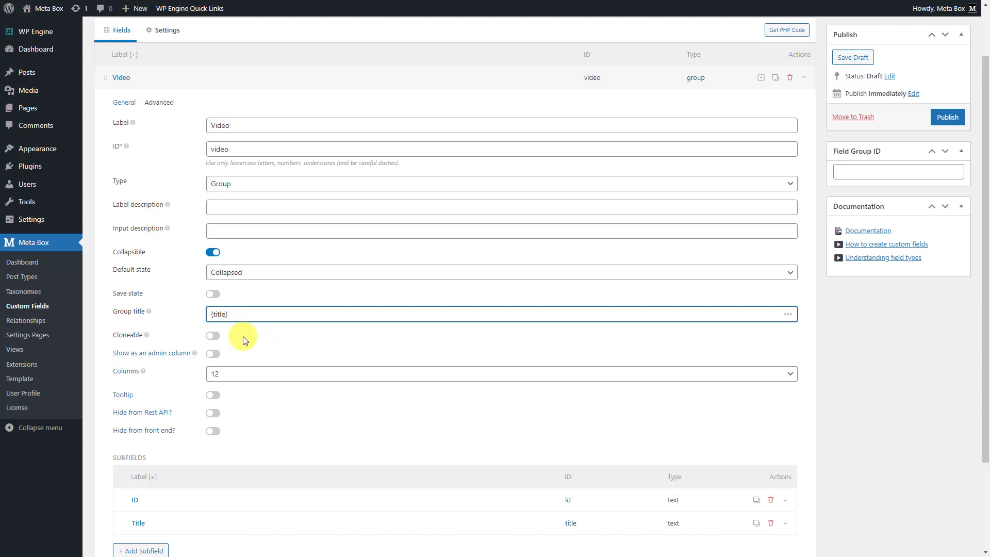
Step: Make the Video group cloneable and sortable, and fold up its settings
{"action": "left_click", "coordinate": [214, 336]}
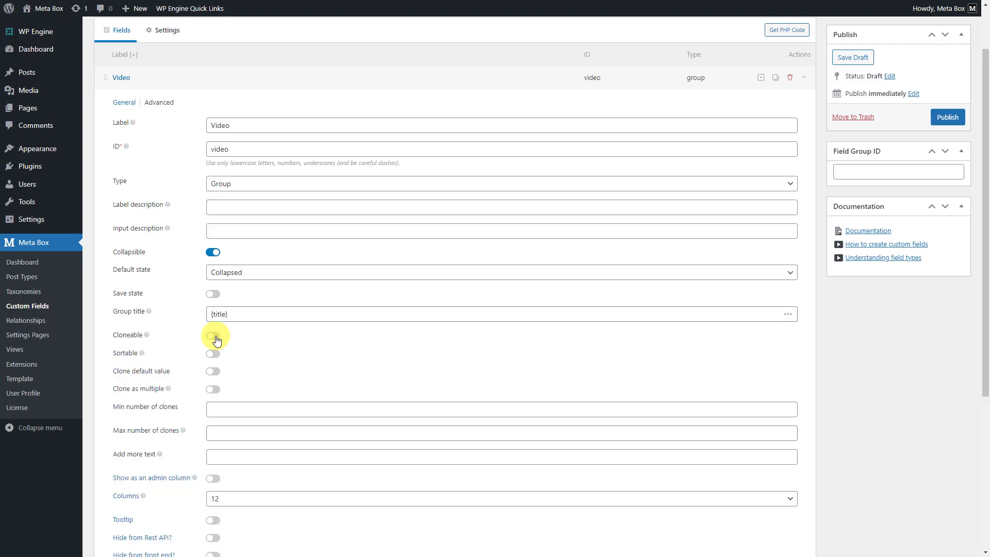
{"action": "left_click", "coordinate": [213, 354]}
{"action": "left_click", "coordinate": [205, 82]}
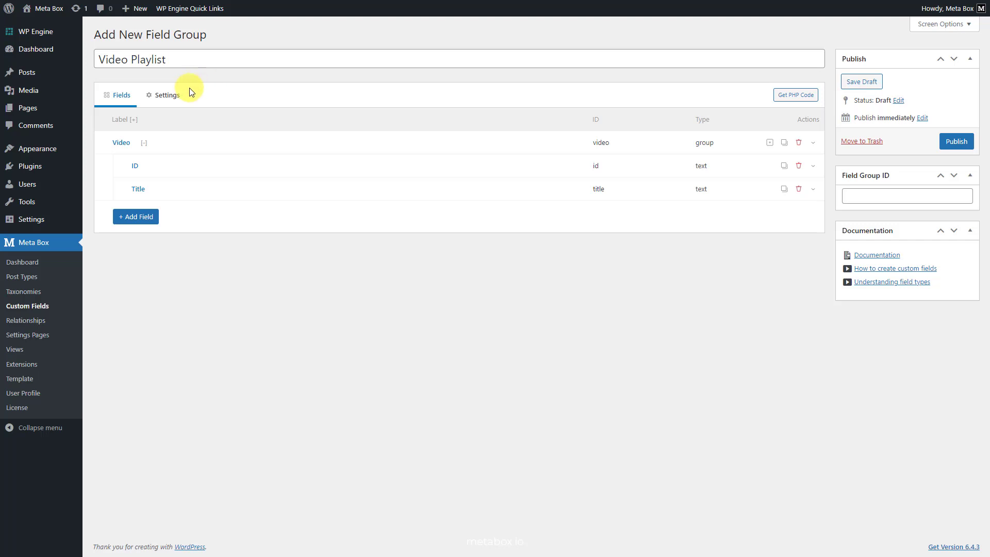
Step: Check that the field group's location is the Post post type and publish the group
{"action": "left_click", "coordinate": [170, 96]}
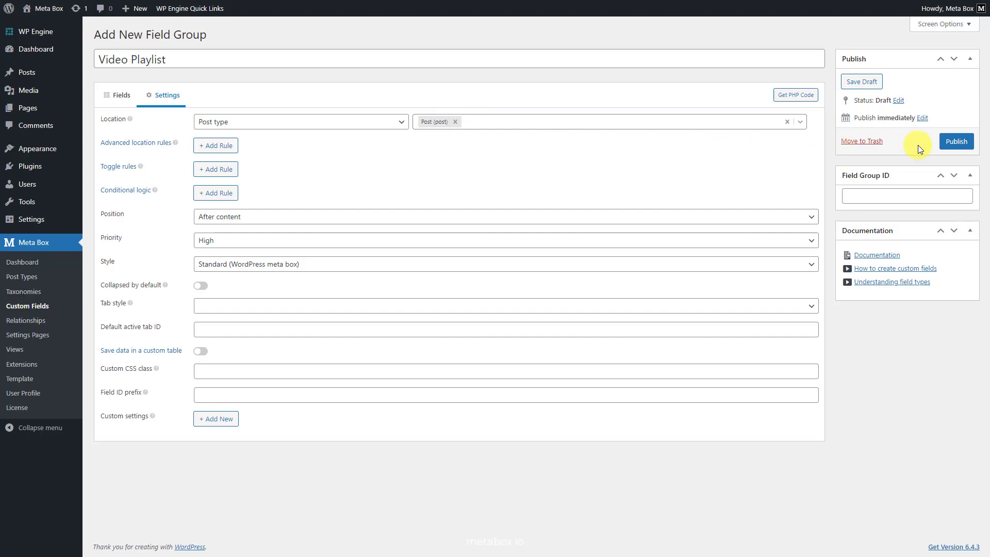
{"action": "left_click", "coordinate": [962, 144]}
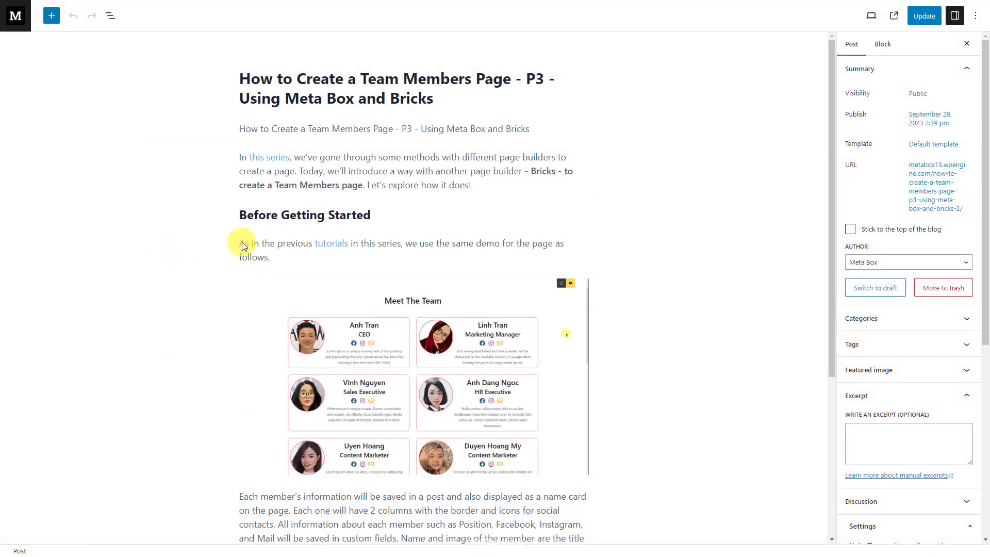
Step: In the post's Video Playlist, fill in the first video with ID 95DviTWI25o and title "Creating a product page - Meta Box + Bricks"
{"action": "left_click_drag", "start_coordinate": [830, 235], "coordinate": [818, 461]}
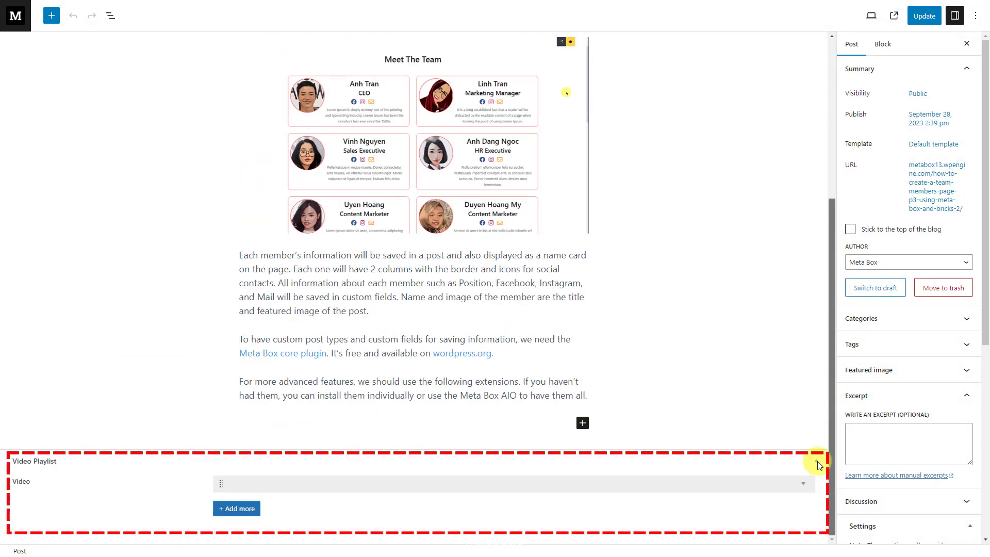
{"action": "left_click", "coordinate": [455, 488]}
{"action": "left_click", "coordinate": [411, 457]}
{"action": "type", "text": "95DviTWl25o"}
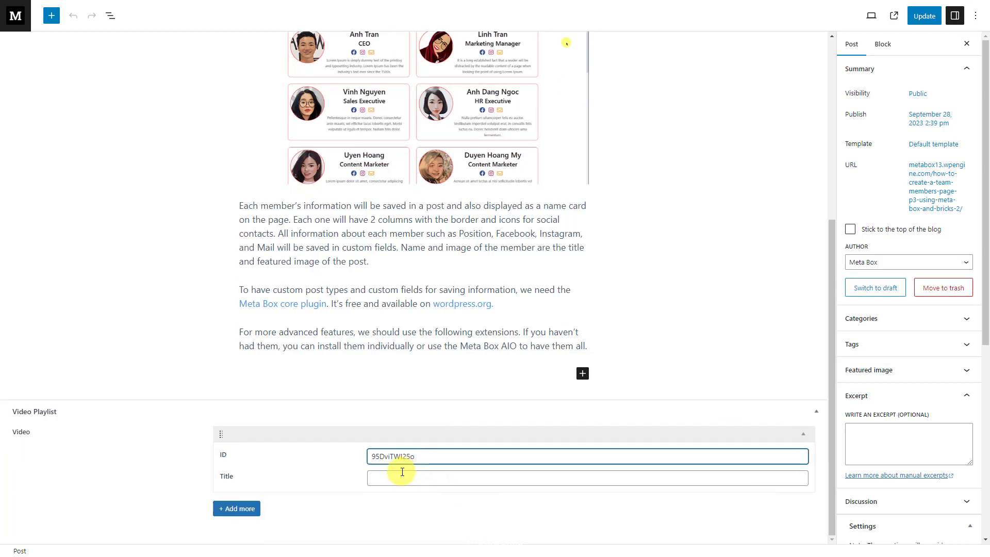
{"action": "left_click", "coordinate": [402, 472]}
{"action": "type", "text": "Creating a product page - Meta Box + Bricks"}
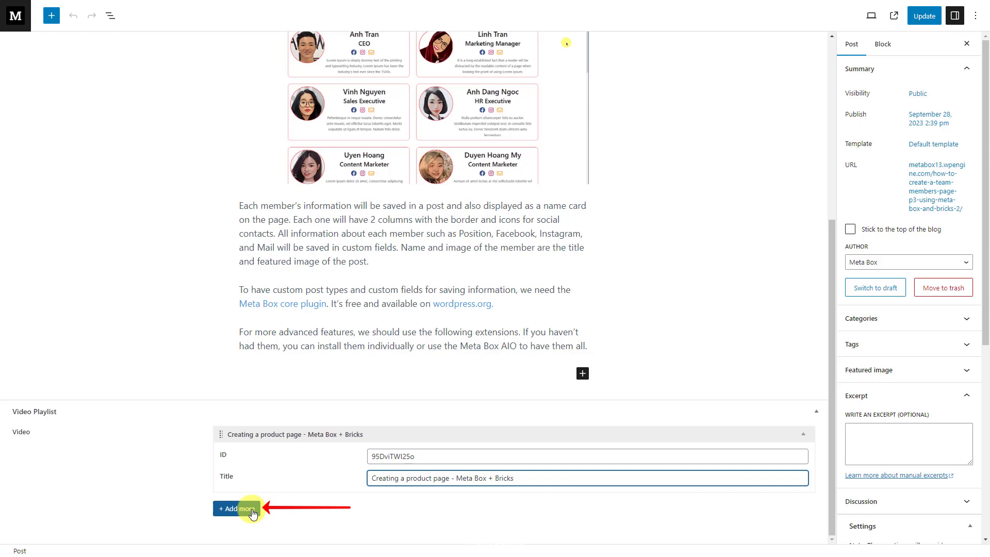
Step: Add a second video to the post's playlist with ID Cgl4bxfOkk4 and title "Creating a team members page - Meta Box + Oxygen"
{"action": "left_click", "coordinate": [252, 510]}
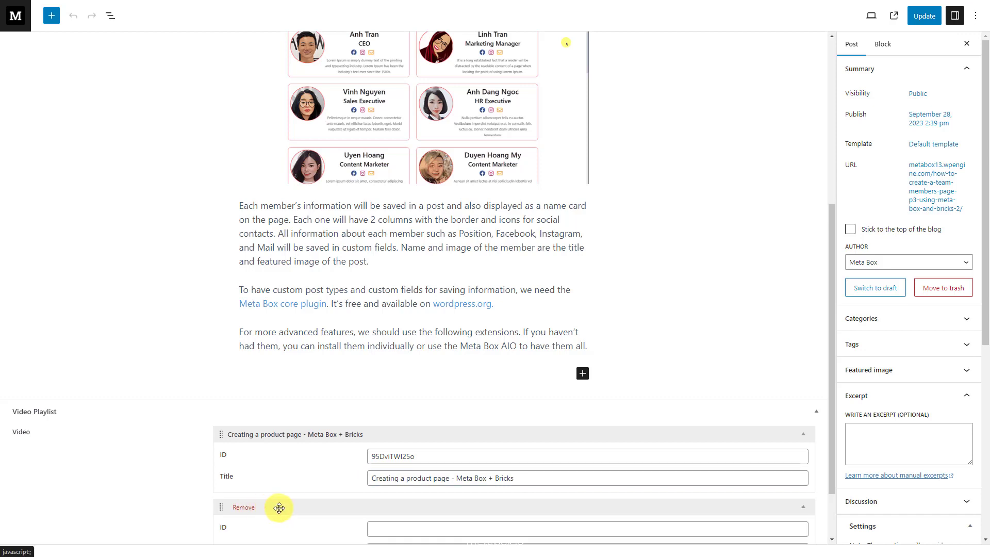
{"action": "scroll", "coordinate": [356, 484], "scroll_direction": "down", "scroll_amount": 1}
{"action": "left_click", "coordinate": [380, 457]}
{"action": "type", "text": "Cgr4bxfOkk4"}
{"action": "left_click", "coordinate": [380, 476]}
{"action": "type", "text": "Creating a team members page - Meta Box + Oxygen"}
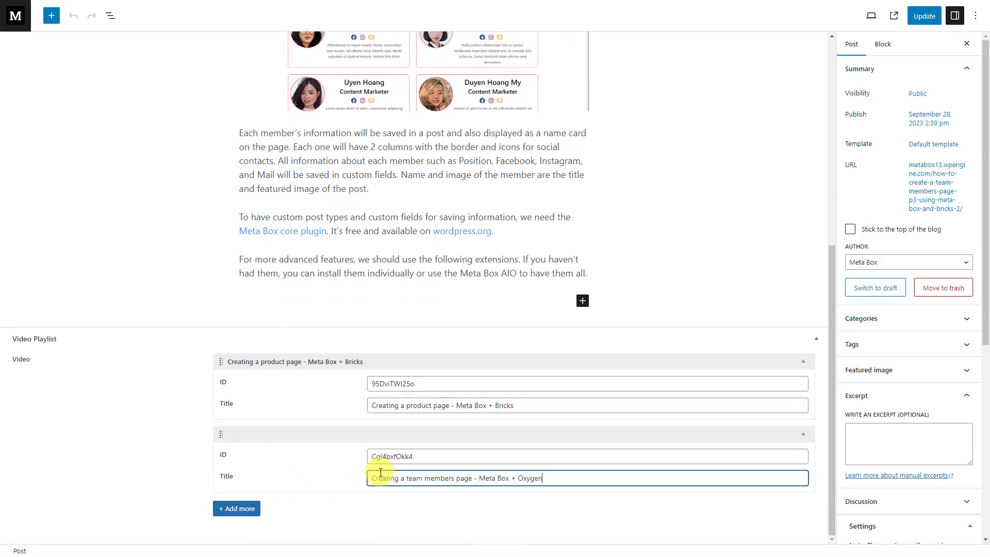
Step: Add a third video to the post's playlist with ID nGTT2Vl_t1U and title "Creating an FAQs page - Meta Box + Elementor"
{"action": "left_click", "coordinate": [245, 508]}
{"action": "scroll", "coordinate": [347, 495], "scroll_direction": "down", "scroll_amount": 1}
{"action": "left_click", "coordinate": [376, 457]}
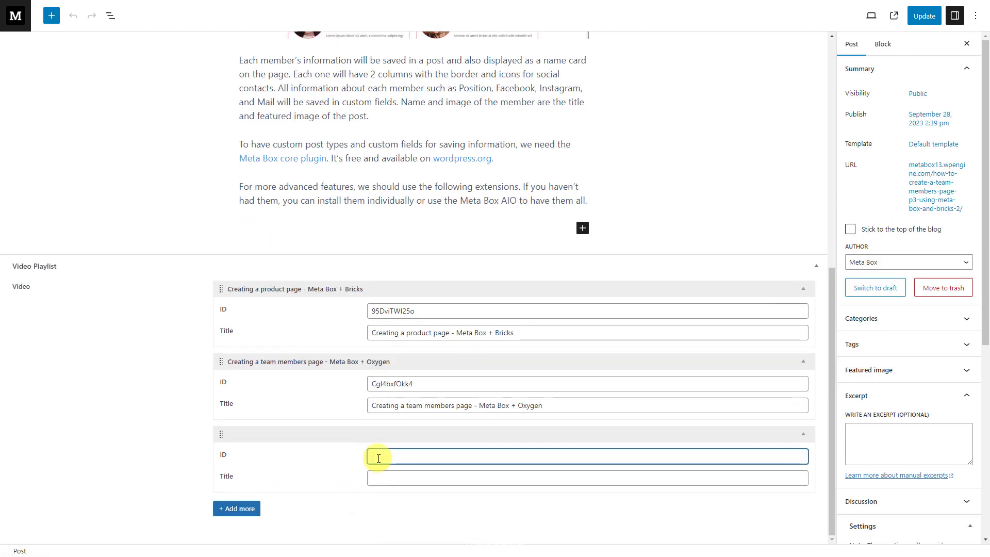
{"action": "type", "text": "nGTT2Vl_t1U"}
{"action": "left_click", "coordinate": [381, 476]}
{"action": "type", "text": "Creating an FAQs page - Meta Box + Elementor"}
Step: Add two more video entries and fill the fourth with ID TiV3tcumXUk and title "Creating a video gallery page - Meta Box + Breakdance"
{"action": "left_click", "coordinate": [250, 510]}
{"action": "scroll", "coordinate": [250, 511], "scroll_direction": "down", "scroll_amount": 1}
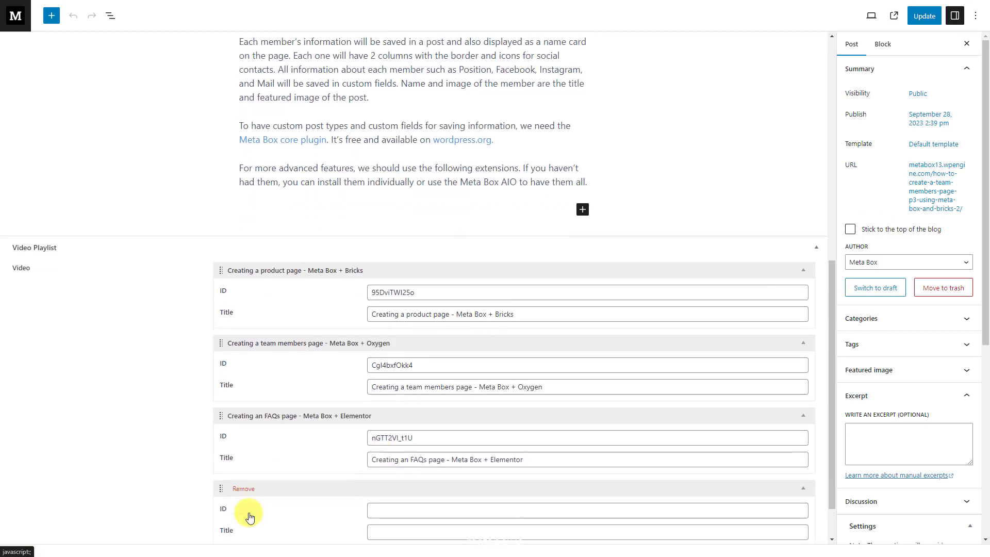
{"action": "left_click", "coordinate": [249, 510]}
{"action": "scroll", "coordinate": [249, 511], "scroll_direction": "down", "scroll_amount": 1}
{"action": "left_click", "coordinate": [380, 383]}
{"action": "type", "text": "TiV3tcumXUk"}
{"action": "left_click", "coordinate": [380, 405]}
{"action": "type", "text": "Creating a video gallery page - Meta Box + Breakdance"}
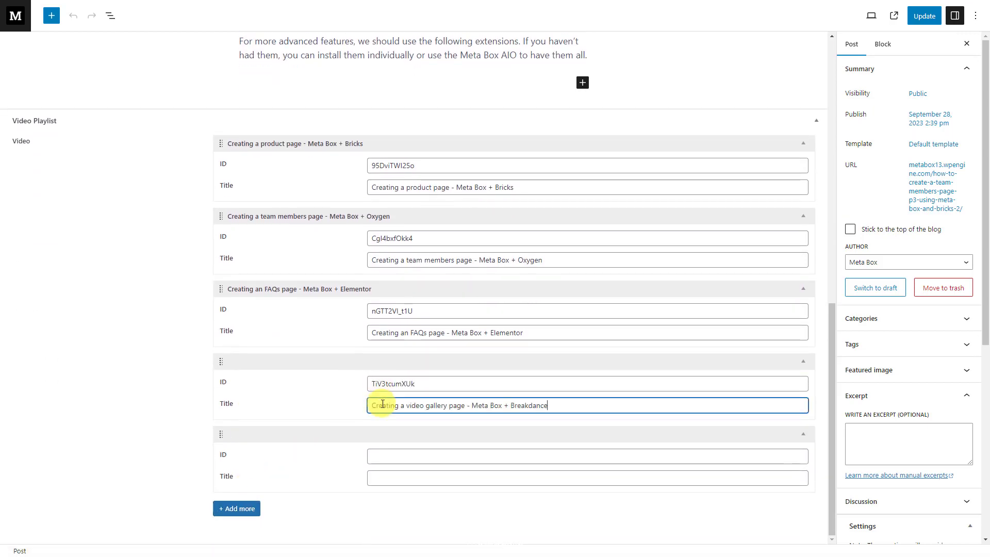
Step: Fill the fifth video with ID fGm74bVzbkg and title "Showing posts with specific criteria - Meta Box + Bricks", and update the post
{"action": "left_click", "coordinate": [381, 457]}
{"action": "type", "text": "fGmZ4bVzbkg"}
{"action": "left_click", "coordinate": [381, 477]}
{"action": "type", "text": "Showing posts with specific criteria - Meta Box + Bricks"}
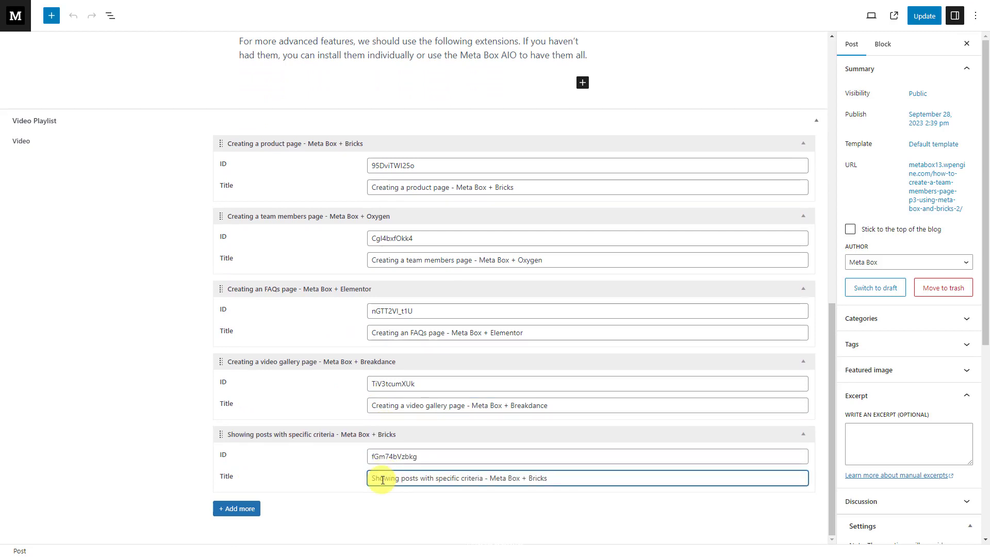
{"action": "left_click", "coordinate": [928, 19]}
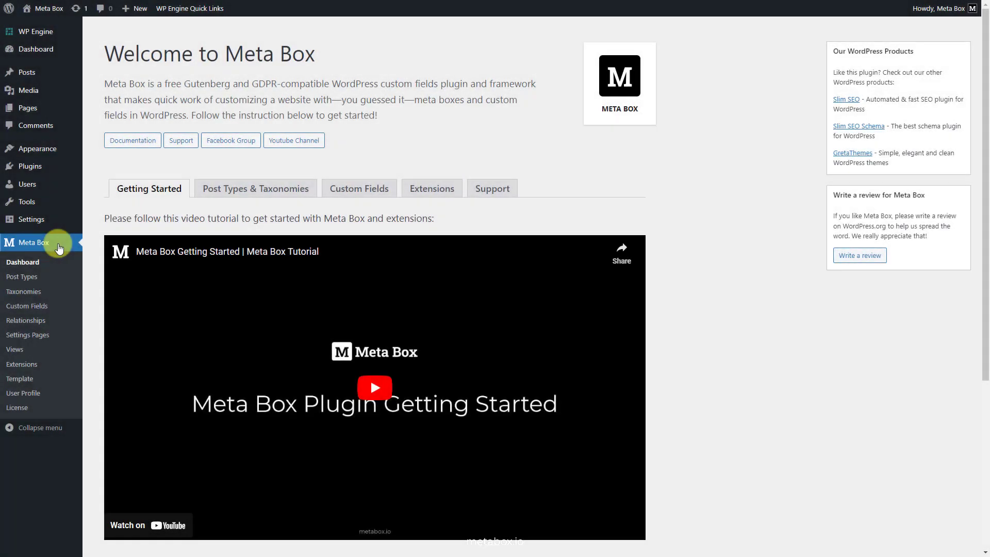
Step: Create a new Meta Box view titled "Video Playlist"
{"action": "left_click", "coordinate": [15, 349]}
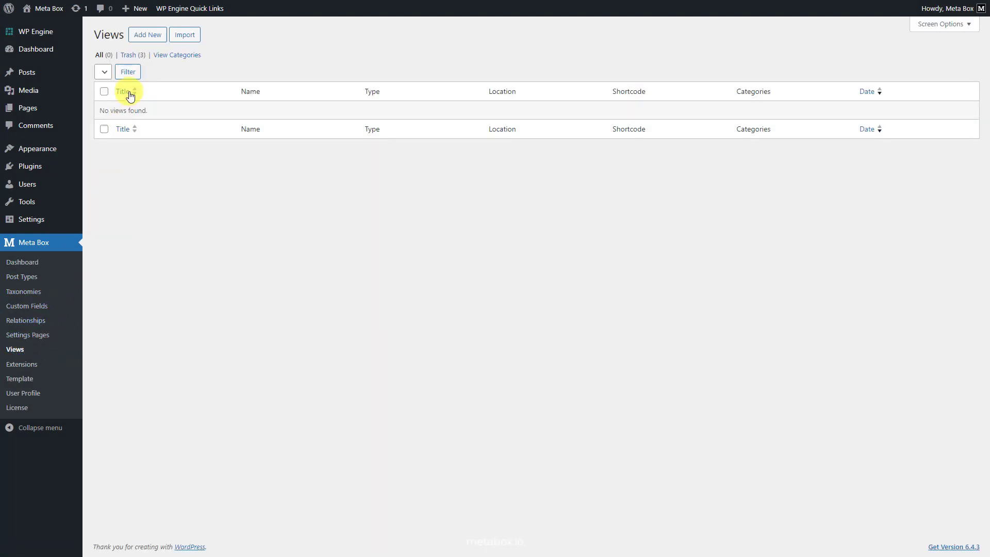
{"action": "left_click", "coordinate": [155, 35]}
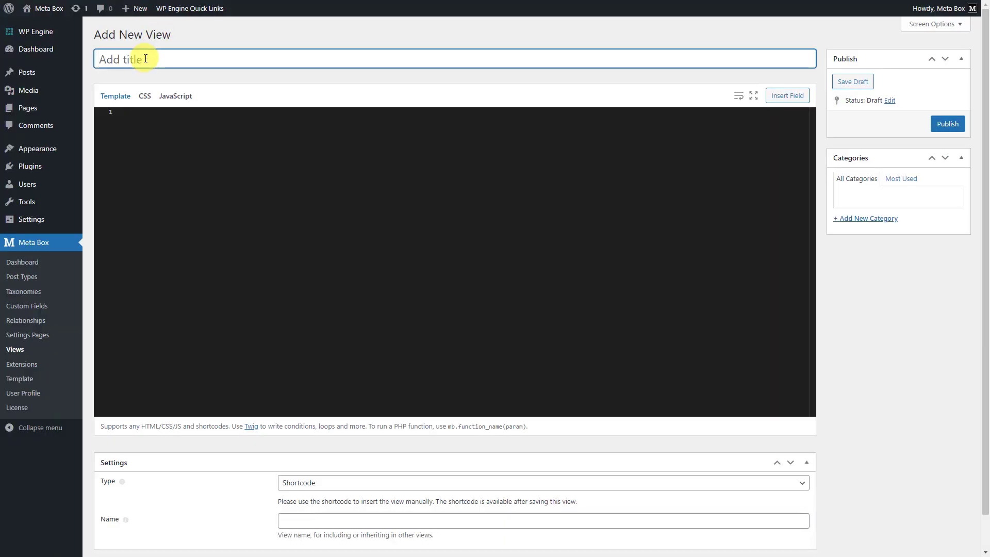
{"action": "type", "text": "Video Playlist"}
Step: Insert the Video group's loop into the view template and remove the "INSERT SUB-FIELDS HERE" placeholder
{"action": "left_click", "coordinate": [154, 123]}
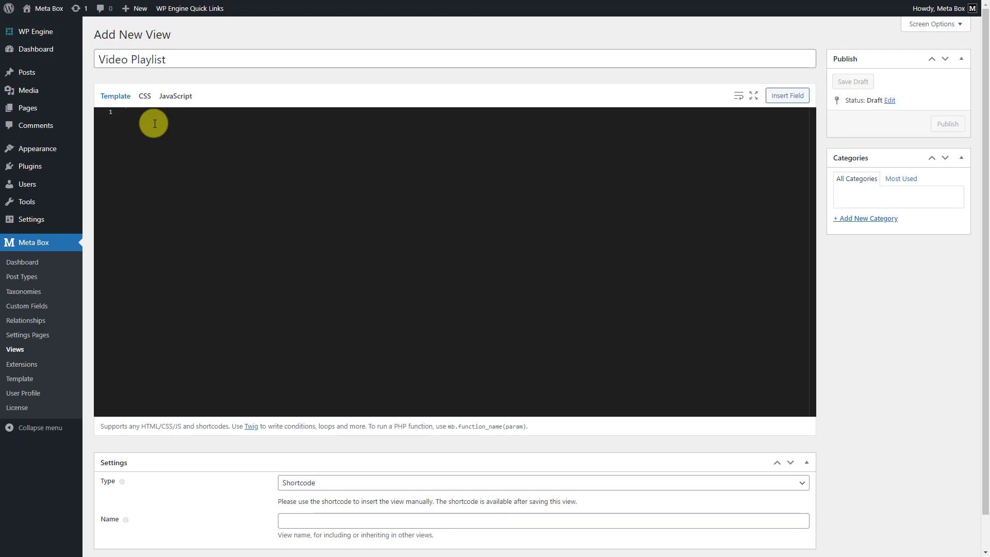
{"action": "left_click", "coordinate": [769, 98]}
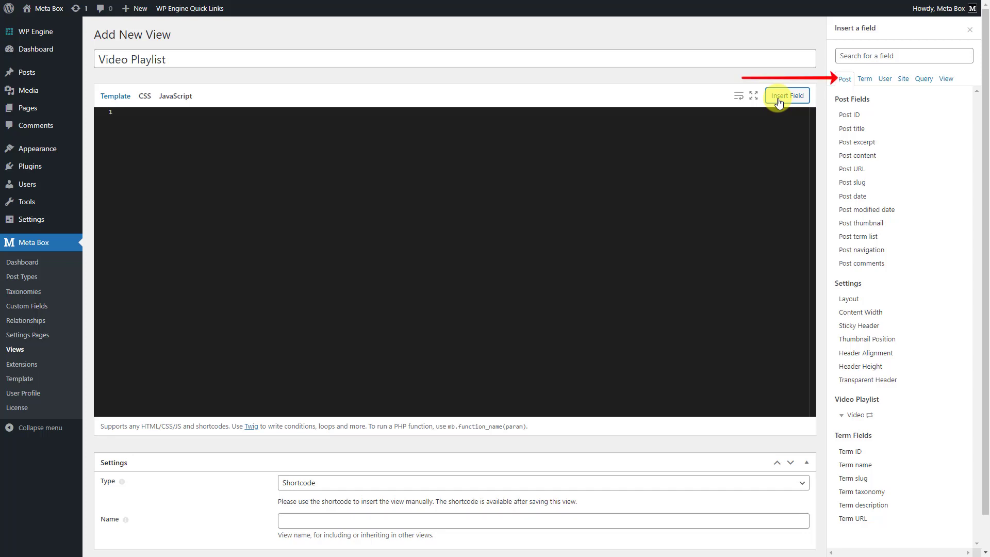
{"action": "left_click", "coordinate": [856, 416]}
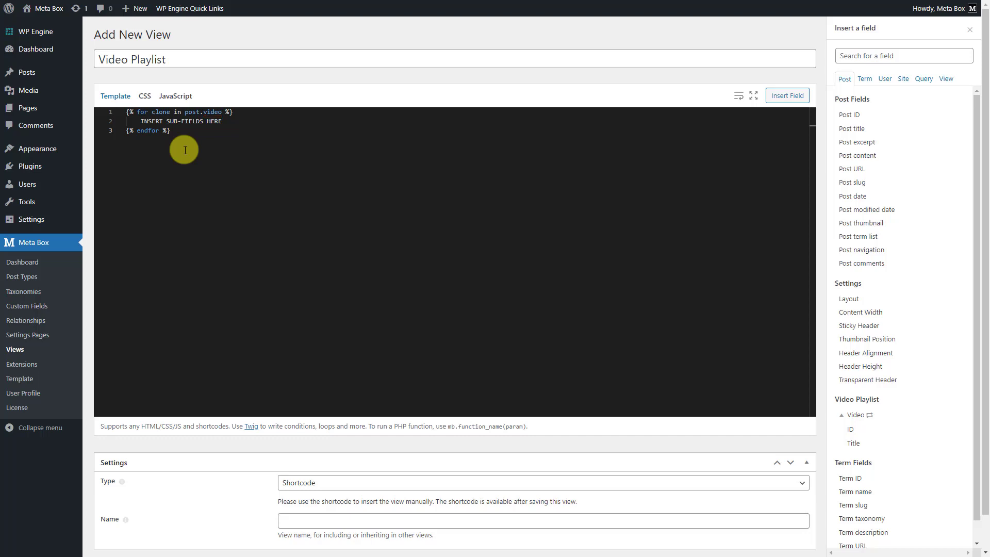
{"action": "left_click_drag", "start_coordinate": [140, 121], "coordinate": [221, 121]}
{"action": "key", "text": "BackSpace"}
Step: Insert the Video group's ID and Title sub-fields on separate lines inside the loop, and close the field list
{"action": "left_click", "coordinate": [854, 430]}
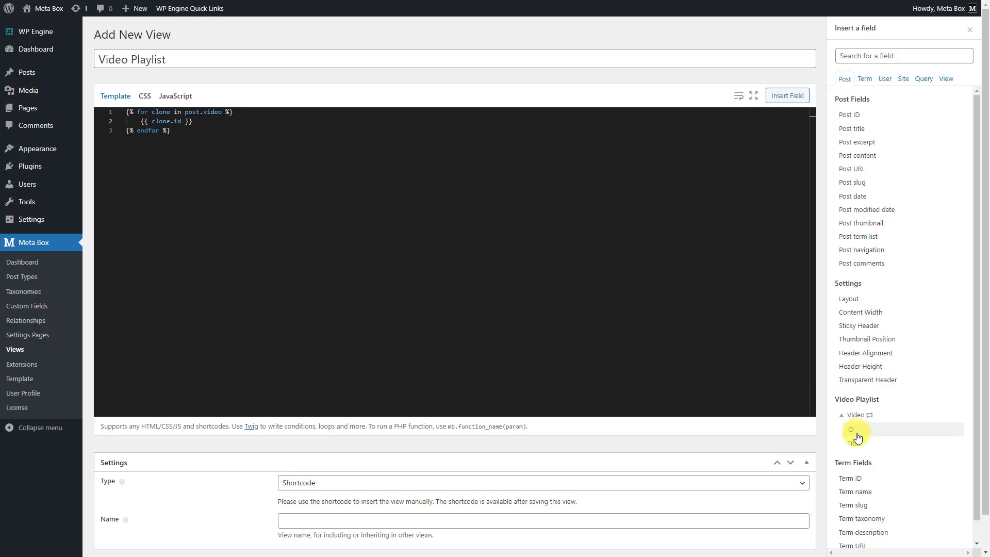
{"action": "left_click", "coordinate": [210, 121]}
{"action": "key", "text": "Return"}
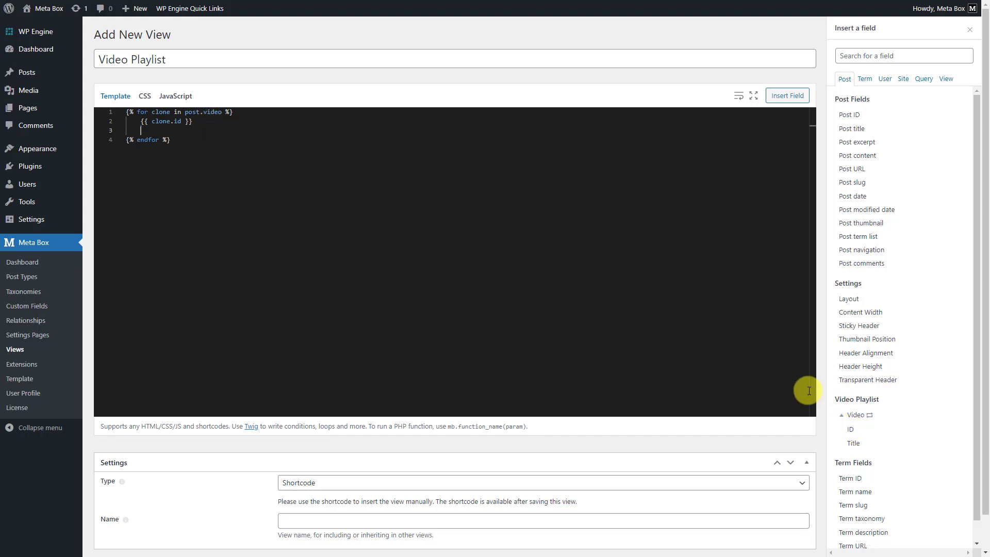
{"action": "left_click", "coordinate": [853, 443]}
{"action": "left_click", "coordinate": [969, 30]}
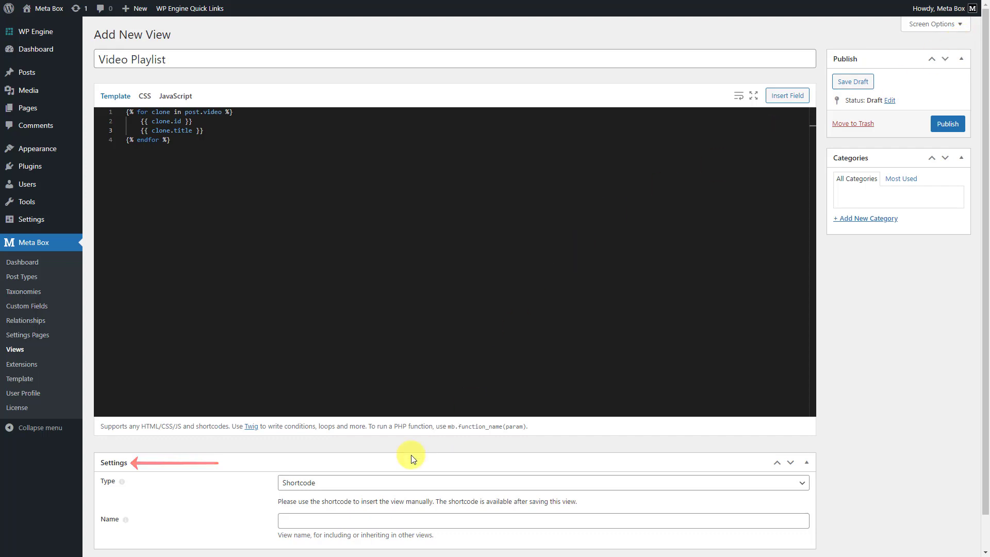
Step: Set the view's type to Singular and its location to Post
{"action": "left_click", "coordinate": [340, 484]}
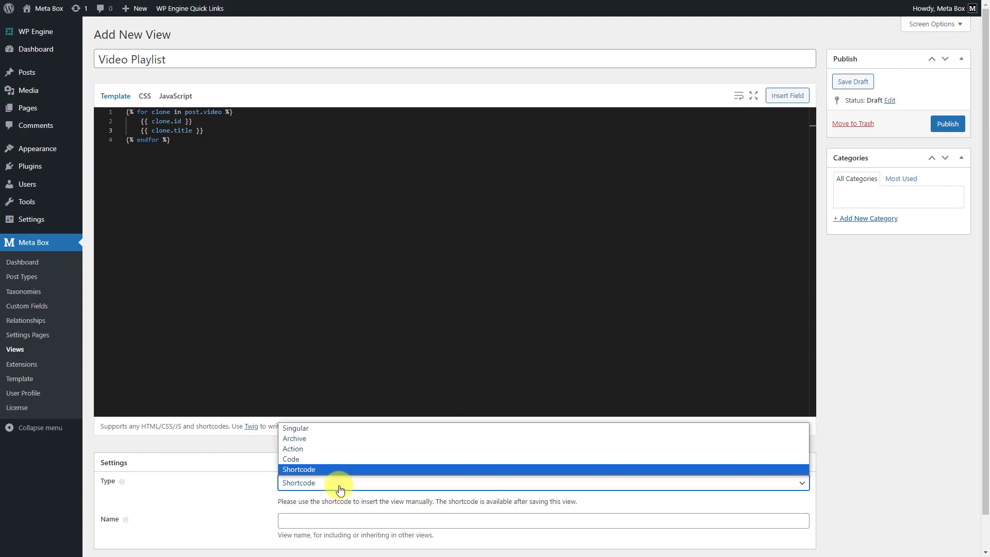
{"action": "left_click", "coordinate": [324, 428]}
{"action": "scroll", "coordinate": [321, 423], "scroll_direction": "down", "scroll_amount": 2}
{"action": "left_click", "coordinate": [315, 395]}
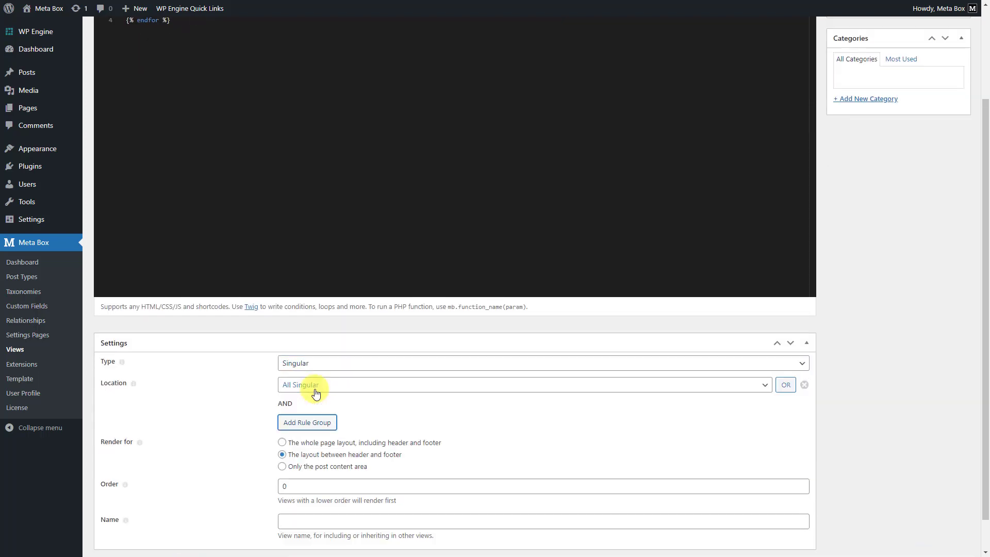
{"action": "left_click", "coordinate": [316, 386]}
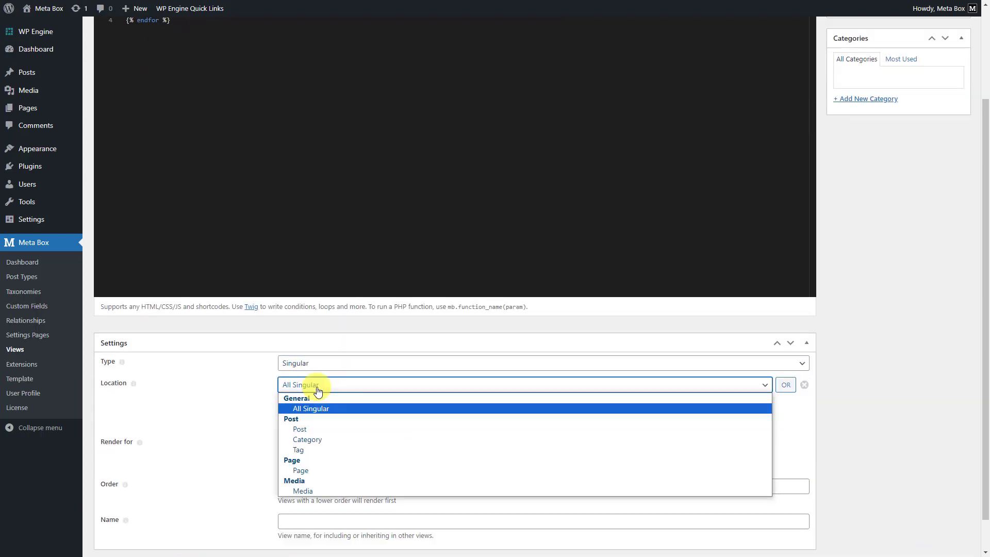
{"action": "left_click", "coordinate": [316, 429]}
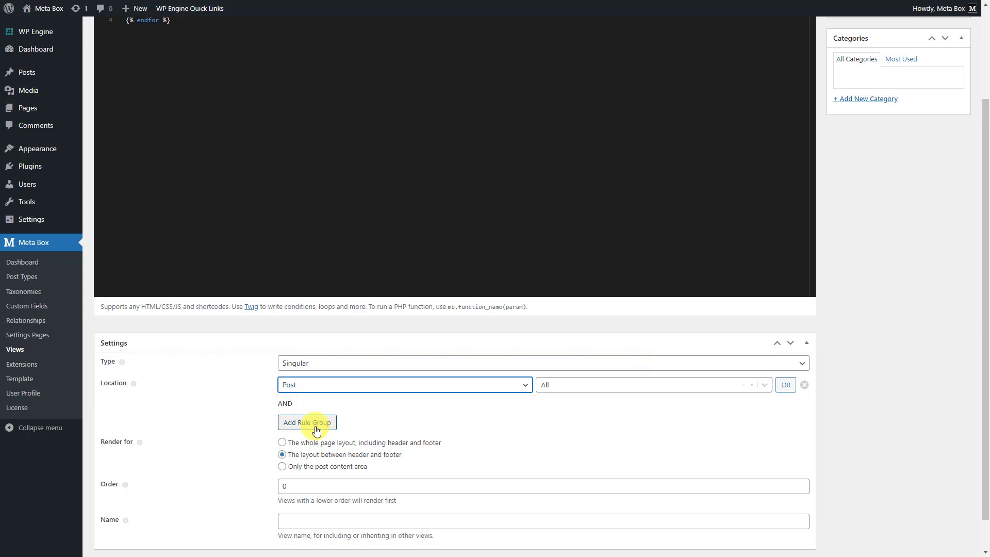
Step: Render the view only for the post content area, positioned before the post content, and publish it
{"action": "scroll", "coordinate": [335, 422], "scroll_direction": "down", "scroll_amount": 1}
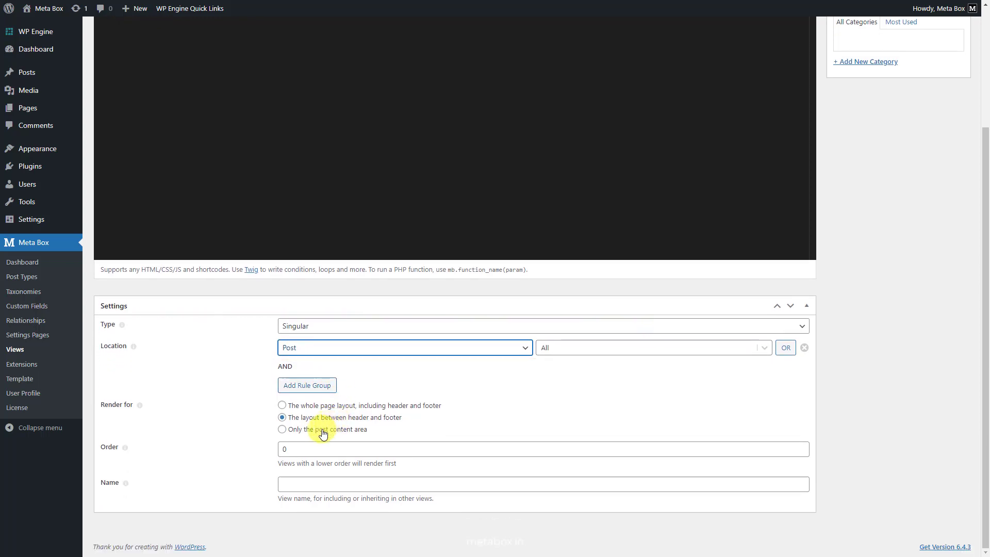
{"action": "left_click", "coordinate": [322, 430]}
{"action": "scroll", "coordinate": [322, 431], "scroll_direction": "down", "scroll_amount": 1}
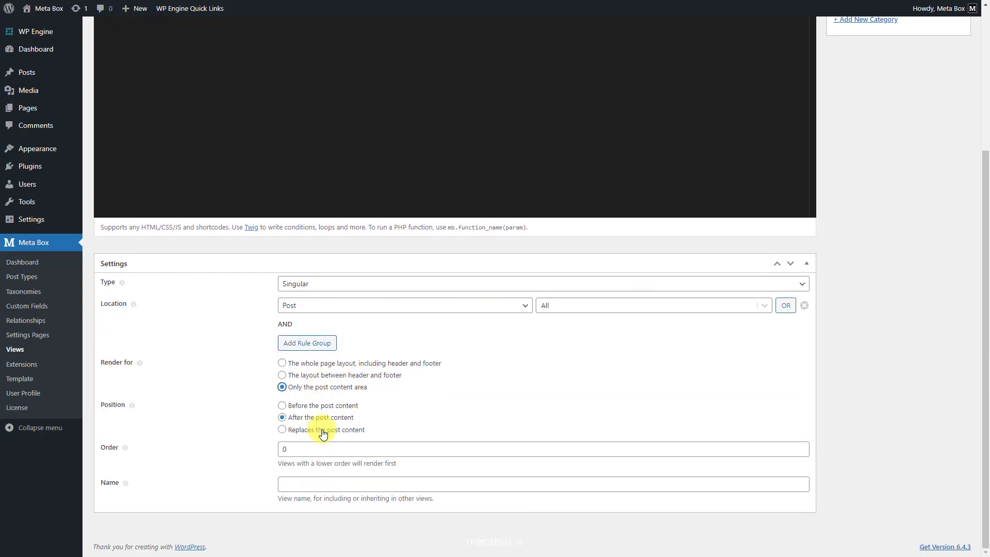
{"action": "left_click", "coordinate": [321, 410]}
{"action": "scroll", "coordinate": [321, 413], "scroll_direction": "up", "scroll_amount": 5}
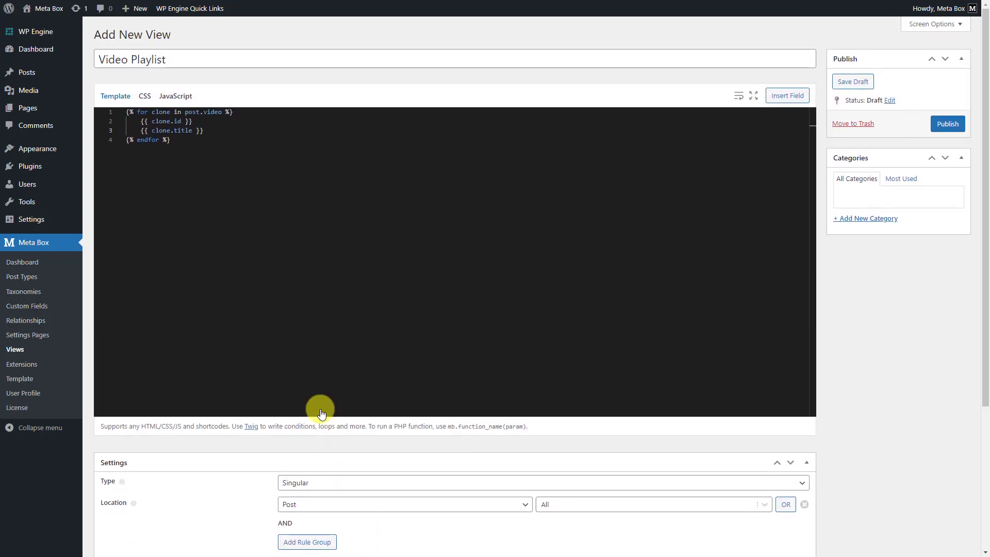
{"action": "left_click", "coordinate": [948, 124]}
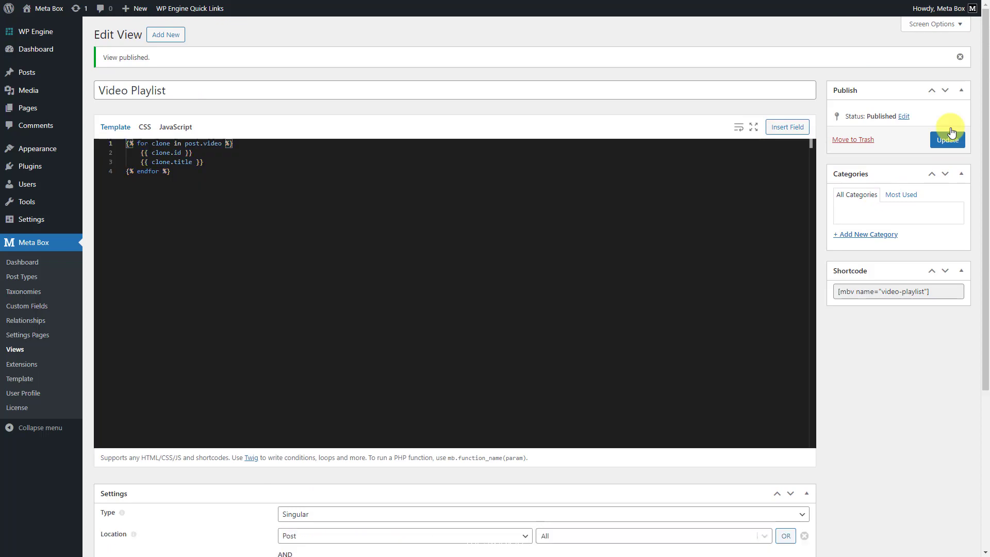
Step: View the post "How to Create a Team Members Page – P3 – Using Meta Box and Bricks" dated 2023/09/28 on the site
{"action": "mouse_move", "coordinate": [56, 76]}
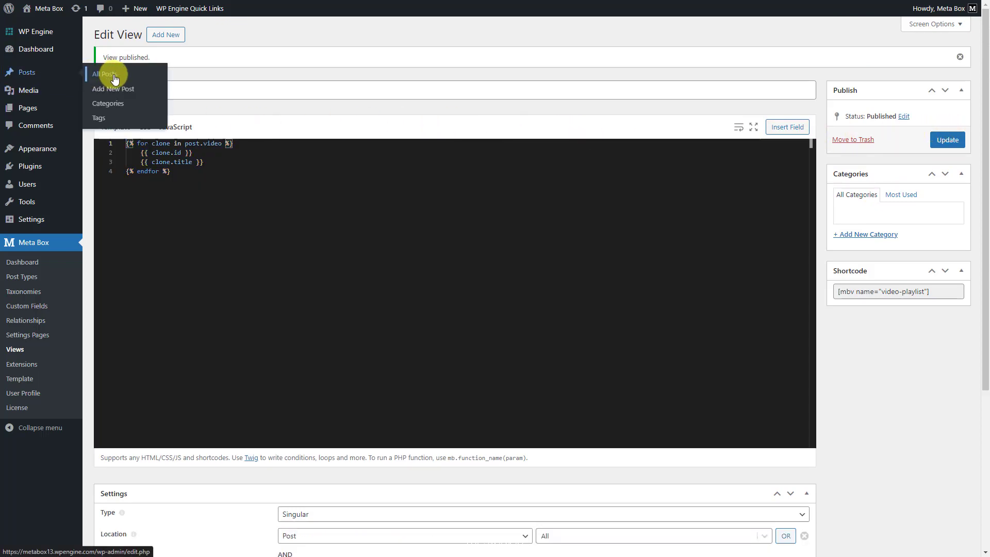
{"action": "left_click", "coordinate": [115, 77]}
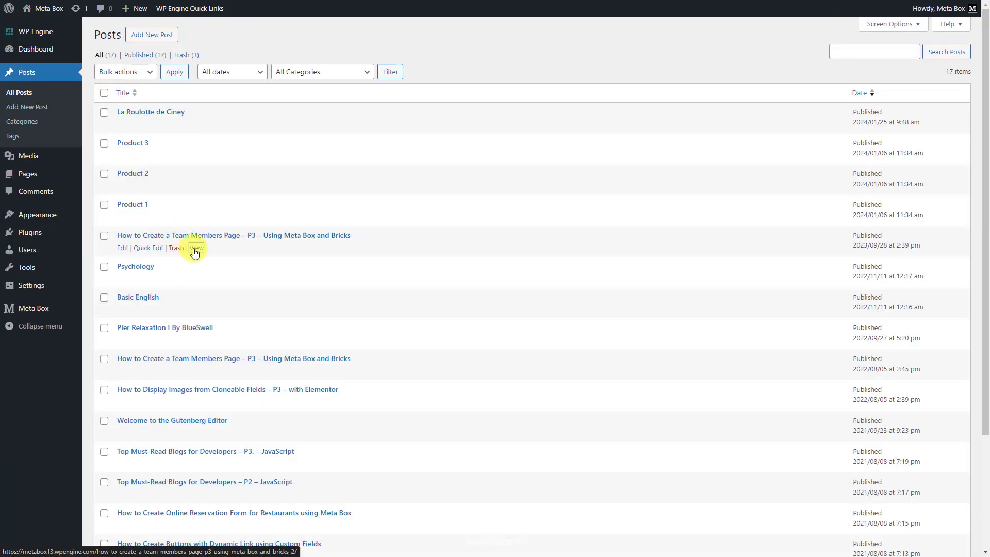
{"action": "left_click", "coordinate": [192, 247]}
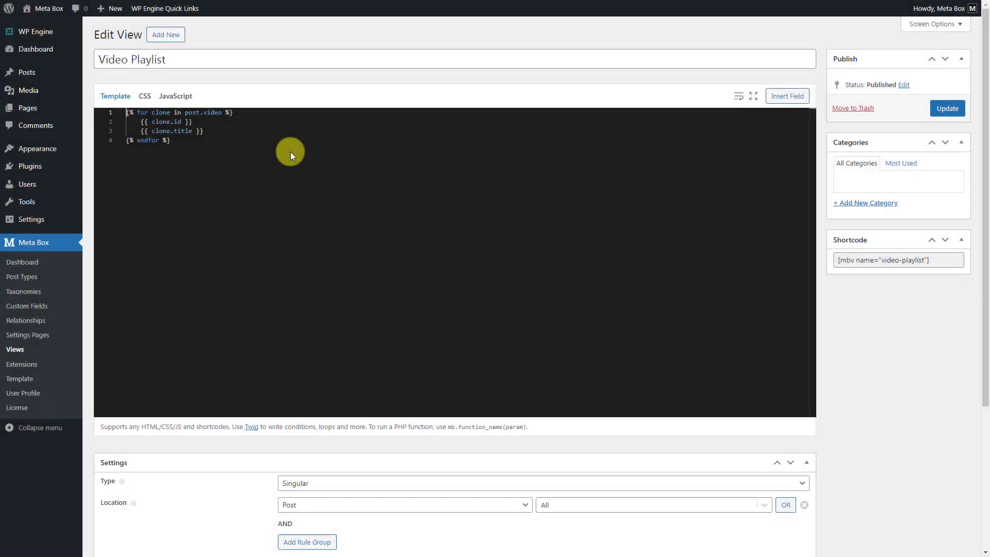
Step: Above the loop in the Video Playlist view template, open a div with class "playlist-container" and a nested div with class "playlist-content"
{"action": "type", "text": "<div class=\"playlist-container\">"}
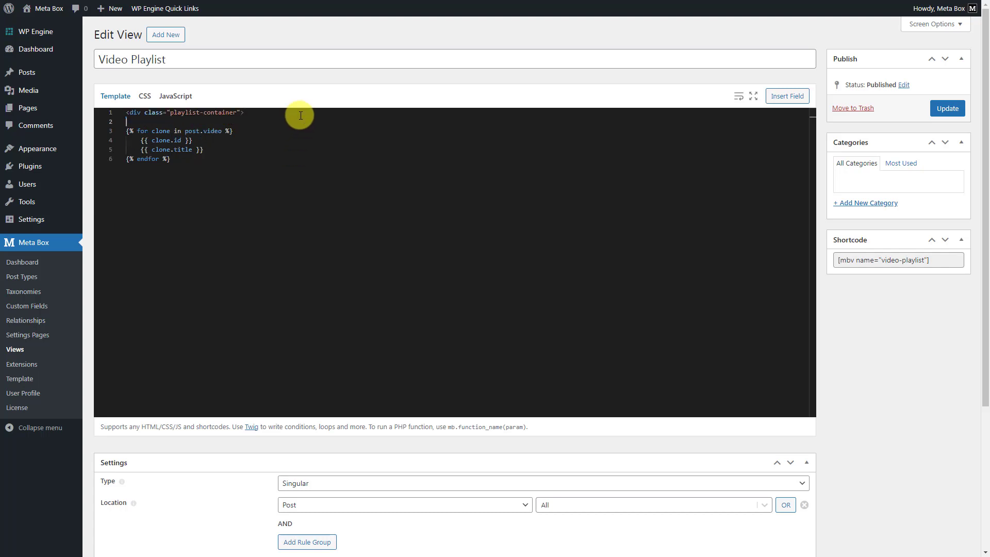
{"action": "key", "text": "Tab"}
{"action": "type", "text": "<div class=\"playlist-content\">"}
{"action": "key", "text": "Return"}
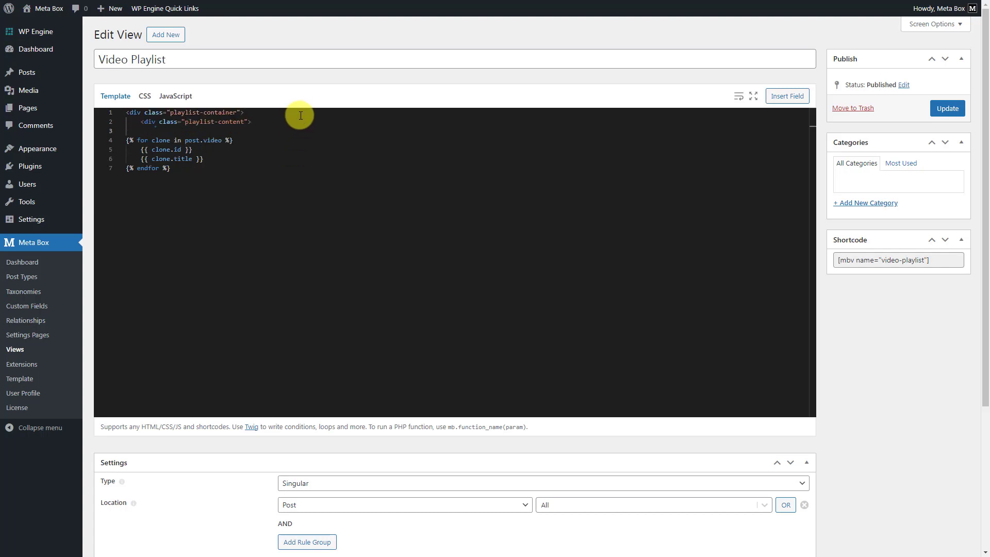
Step: Inside the playlist-content div, add a "playlist-title" paragraph reading "Playlist" and open a div with id "video-playlist"
{"action": "key", "text": "Tab"}
{"action": "type", "text": "<p class=\"playlist-title\">Playlist</p>"}
{"action": "key", "text": "Return"}
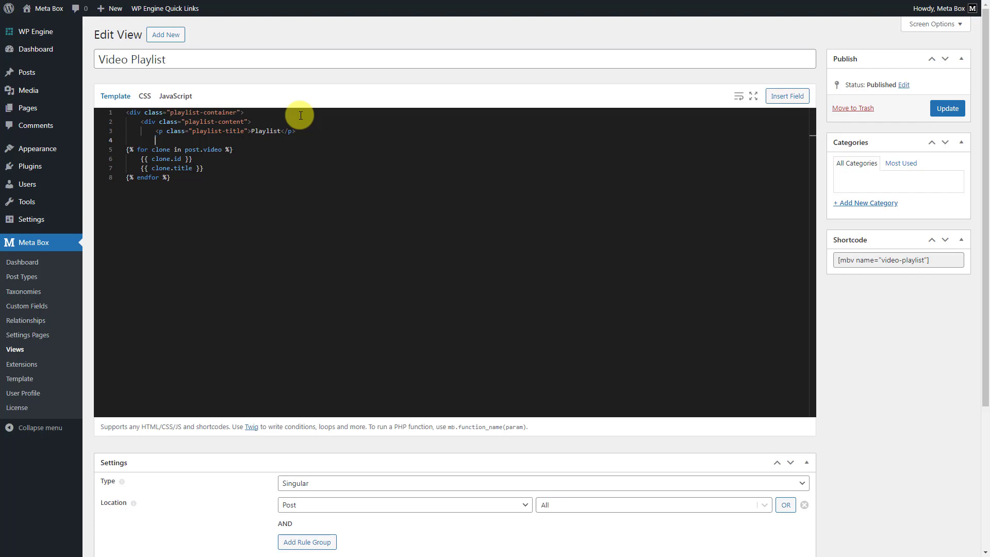
{"action": "type", "text": "<div id=\"video-playlist\">"}
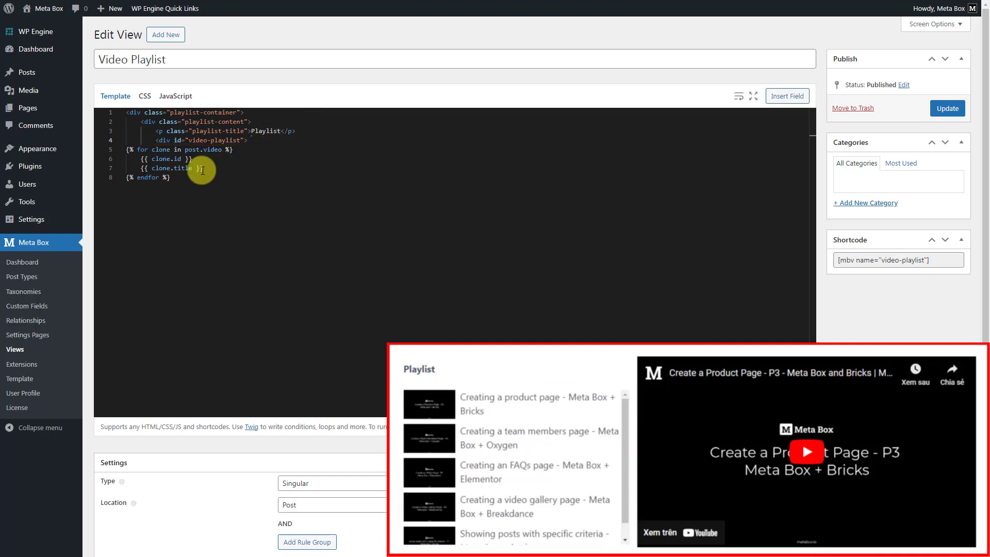
Step: Indent the whole loop under the video-playlist div and open a div with class "video" at the start of the loop
{"action": "left_click_drag", "start_coordinate": [200, 177], "coordinate": [127, 149]}
{"action": "key", "text": "Tab"}
{"action": "key", "text": "Tab"}
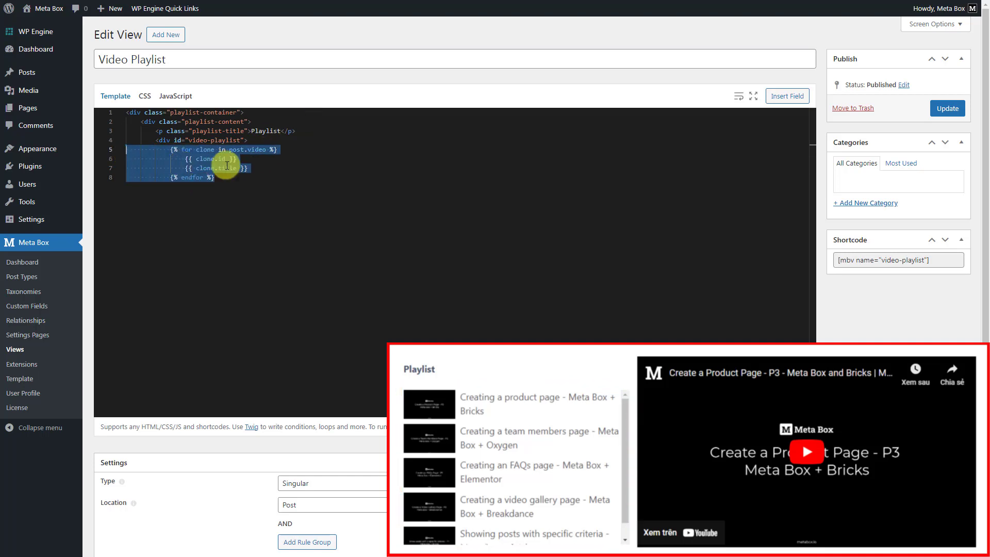
{"action": "key", "text": "Tab"}
{"action": "left_click", "coordinate": [300, 150]}
{"action": "key", "text": "Return"}
{"action": "key", "text": "Tab"}
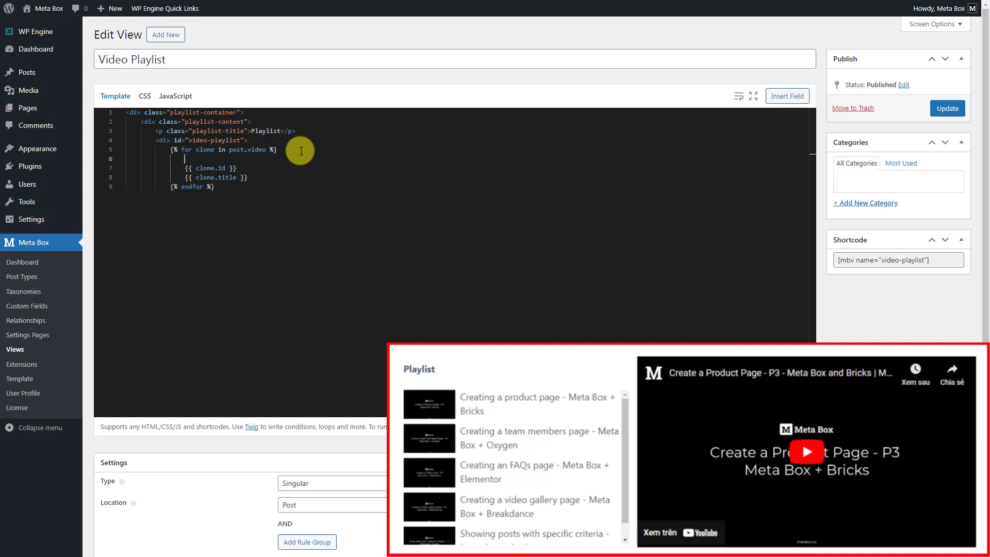
{"action": "type", "text": "<div class=\"video\">"}
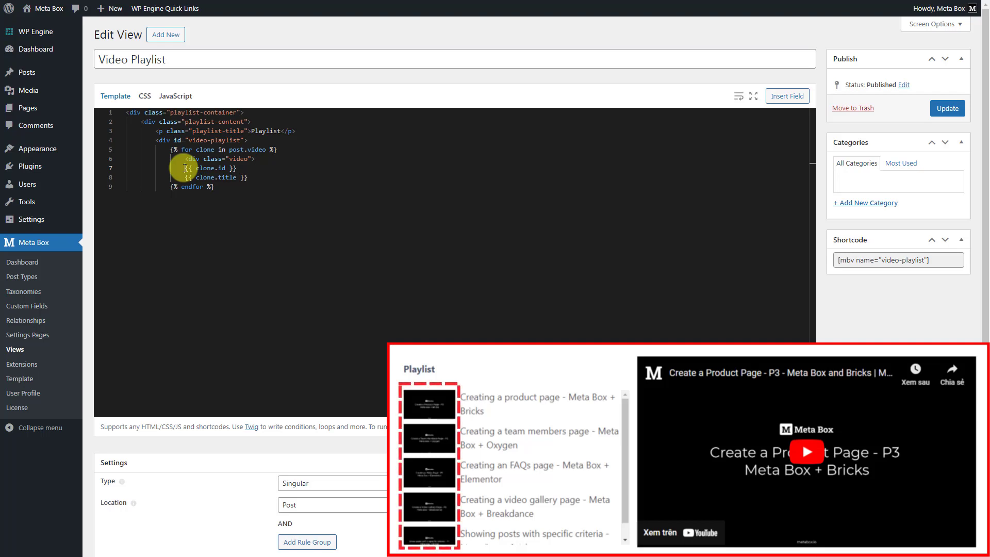
{"action": "key", "text": "Tab"}
{"action": "type", "text": "<img src=\"https://img.youtube.com/vi/"}
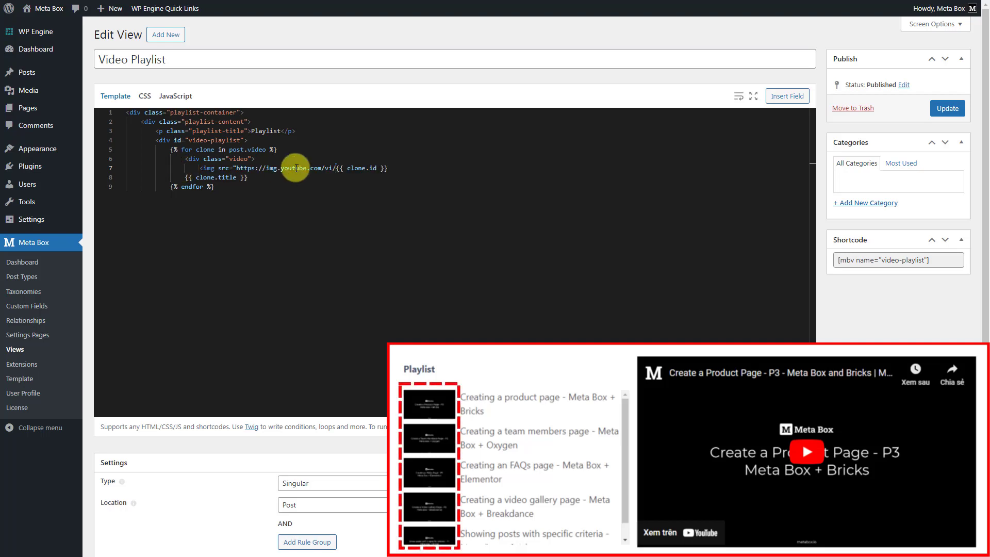
{"action": "left_click", "coordinate": [454, 169]}
{"action": "type", "text": "/mqdefault.jpg\">"}
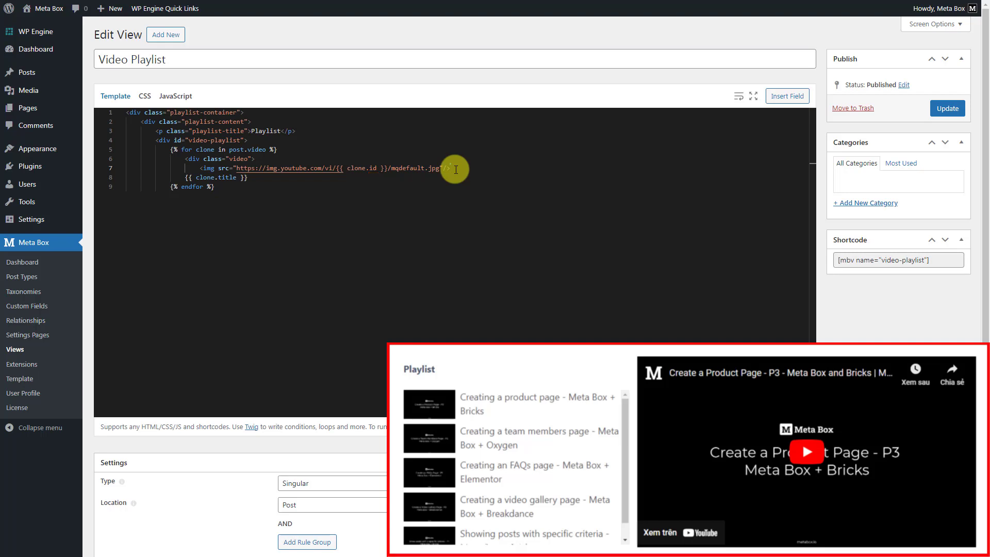
Step: Wrap the clone.title output in a div with class "video-name" and close the surrounding video div
{"action": "left_click", "coordinate": [185, 179]}
{"action": "key", "text": "Tab"}
{"action": "type", "text": "<div class=\"video-name\" >"}
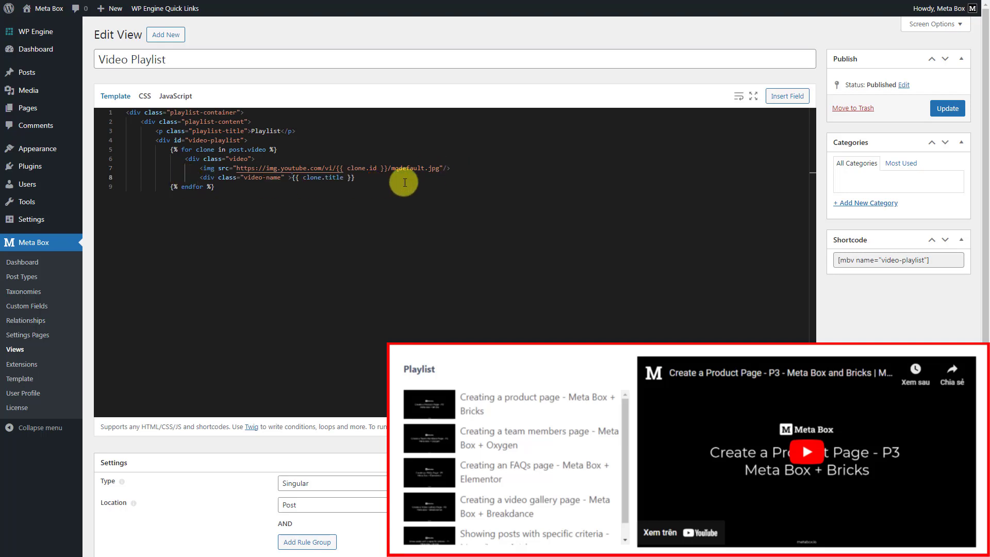
{"action": "left_click", "coordinate": [450, 177]}
{"action": "type", "text": "</div>"}
{"action": "key", "text": "Return"}
{"action": "type", "text": "</div>"}
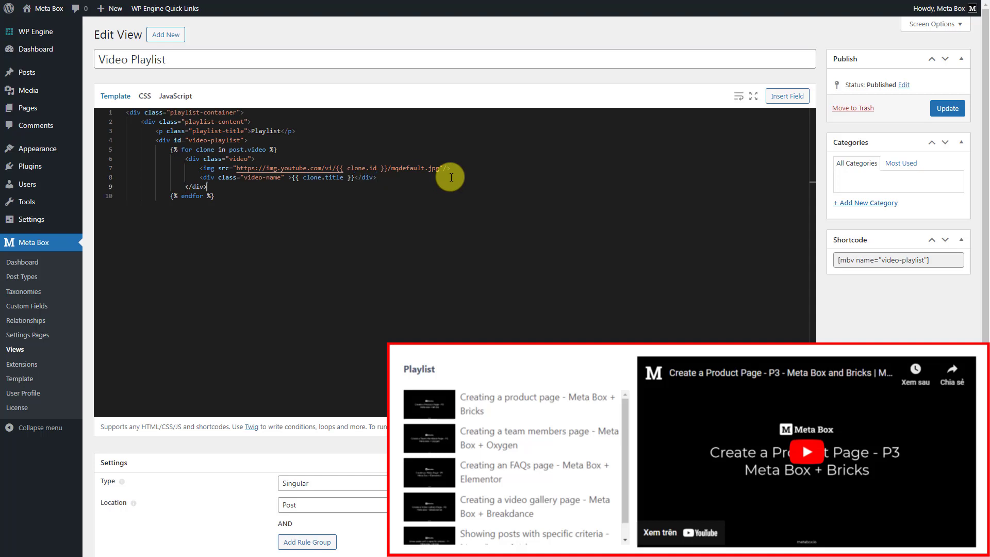
Step: Close the video-playlist and playlist-content divs after the endfor line of the template
{"action": "left_click", "coordinate": [276, 196]}
{"action": "key", "text": "Return"}
{"action": "type", "text": "</div>"}
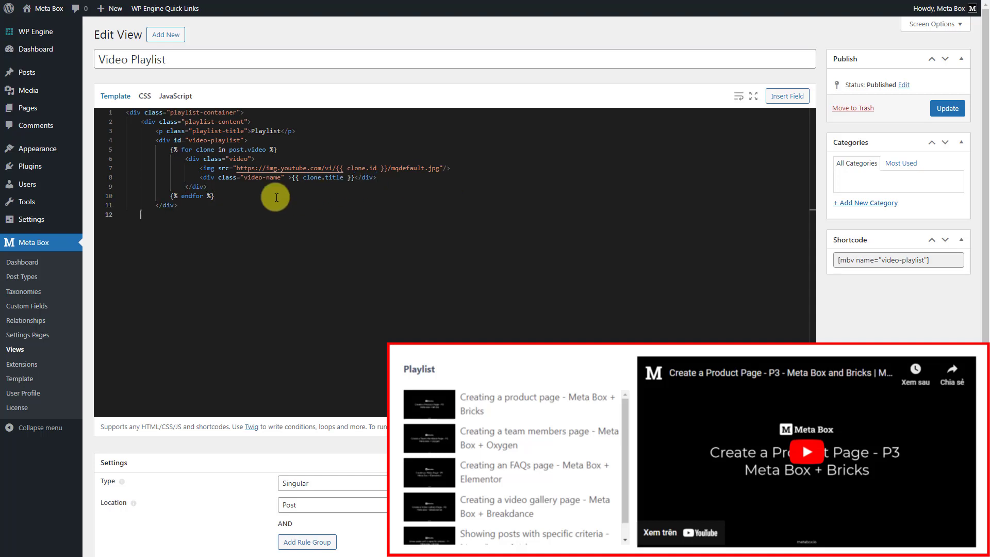
{"action": "key", "text": "Return"}
{"action": "type", "text": "</div>"}
{"action": "key", "text": "Return"}
{"action": "type", "text": "<div class=\"playlist-iframe\">"}
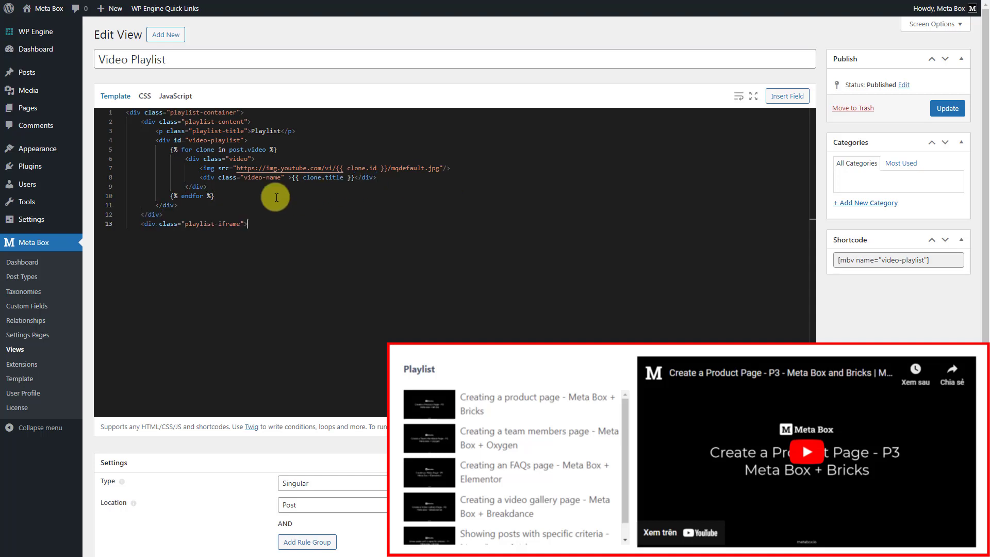
{"action": "key", "text": "Return"}
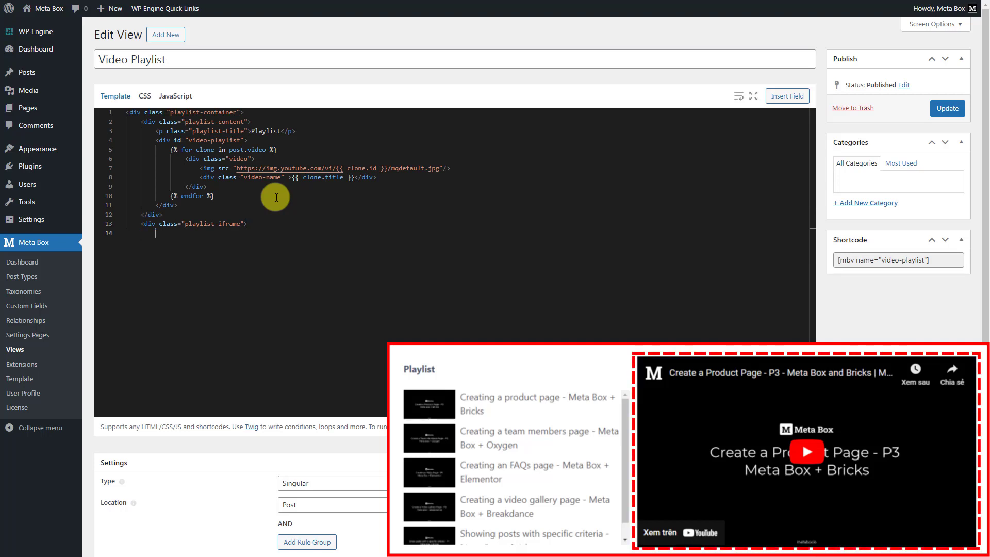
{"action": "type", "text": "<iframe  id=\"videoarea\" src=\"https://www.youtube.com/embed/{{post.video[0].id}}\" title=\"YouTube video player\" frameborder=\"0\" allow=\"accelerometer; autoplay; clipboard-write; encrypted-media; gyroscope; picture-in-picture; web-share\" allowfullscreen></iframe>"}
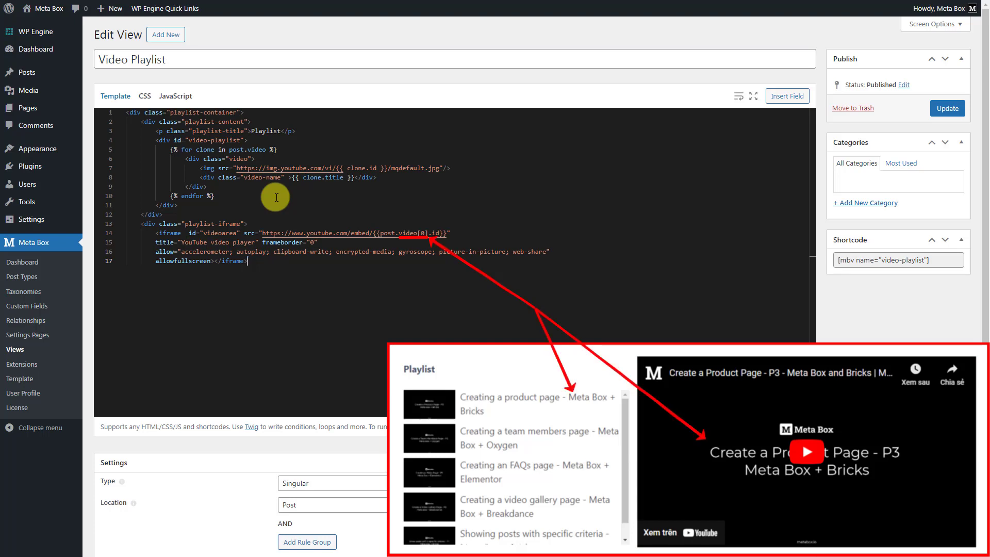
Step: Close the playlist-iframe div and the outer playlist-container div below the iframe
{"action": "key", "text": "Return"}
{"action": "type", "text": "</div>"}
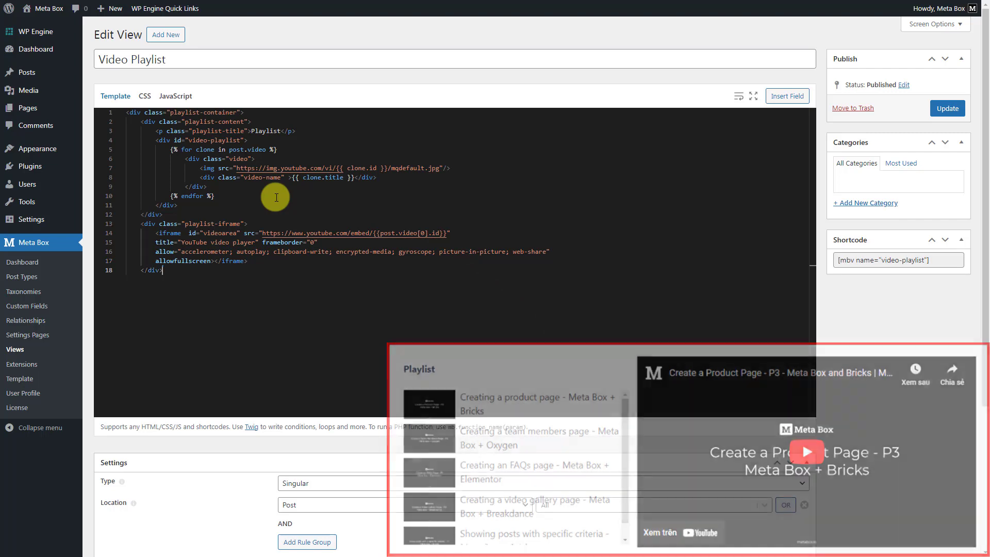
{"action": "key", "text": "Return"}
{"action": "type", "text": "</div>"}
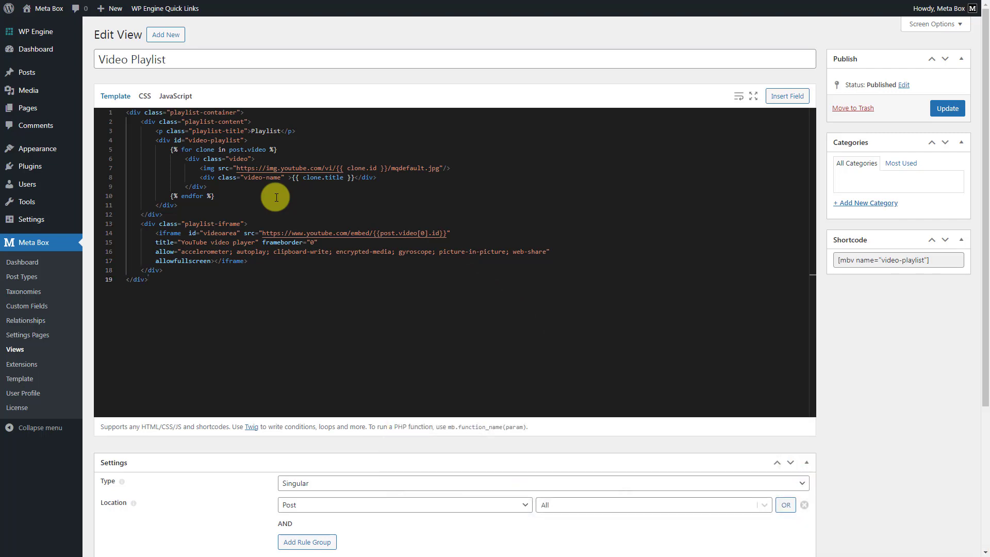
Step: Paste the prepared playlist stylesheet into the view's CSS, with rules for .playlist-container, #video-playlist, #videoarea, .video and .video-name, and review it
{"action": "left_click", "coordinate": [146, 98]}
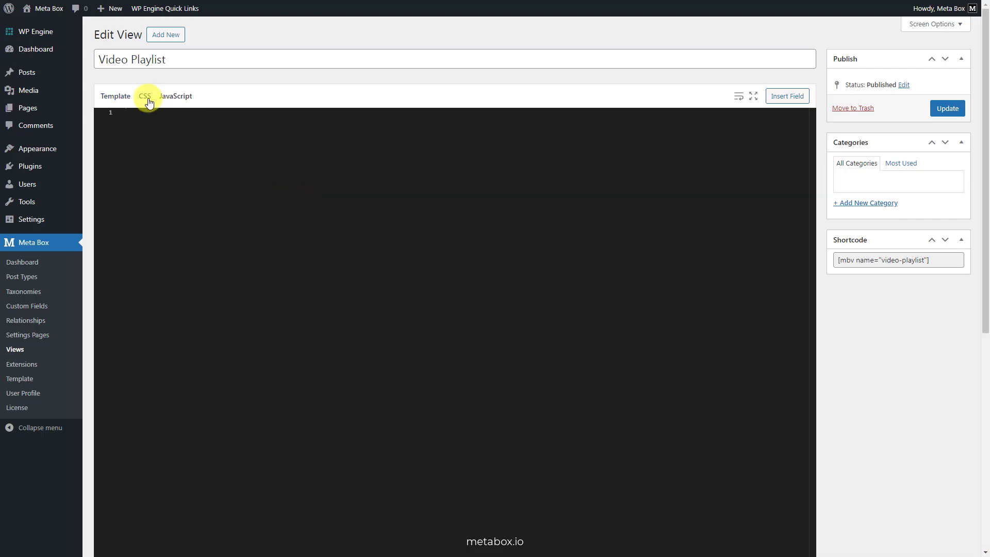
{"action": "key", "text": "ctrl+v"}
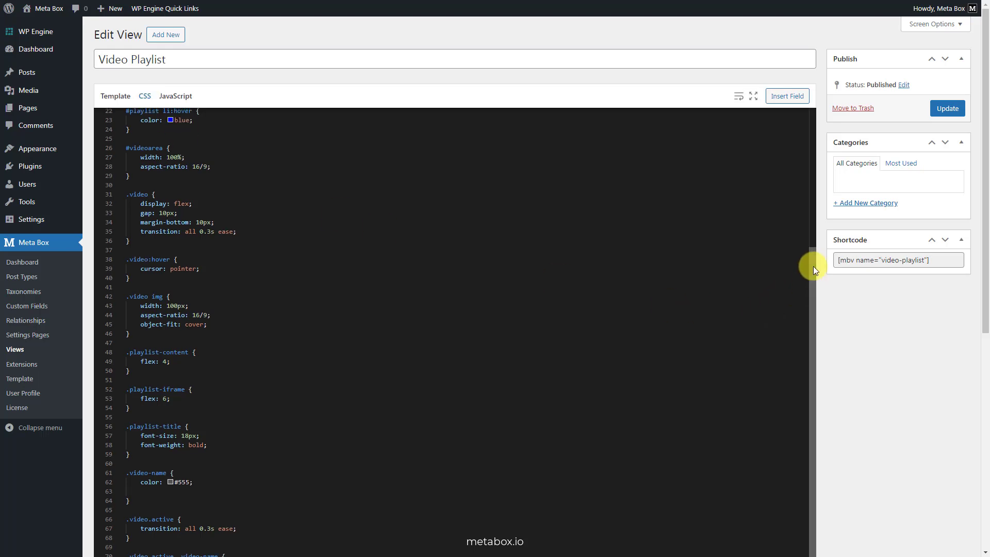
{"action": "left_click_drag", "start_coordinate": [813, 266], "coordinate": [813, 123]}
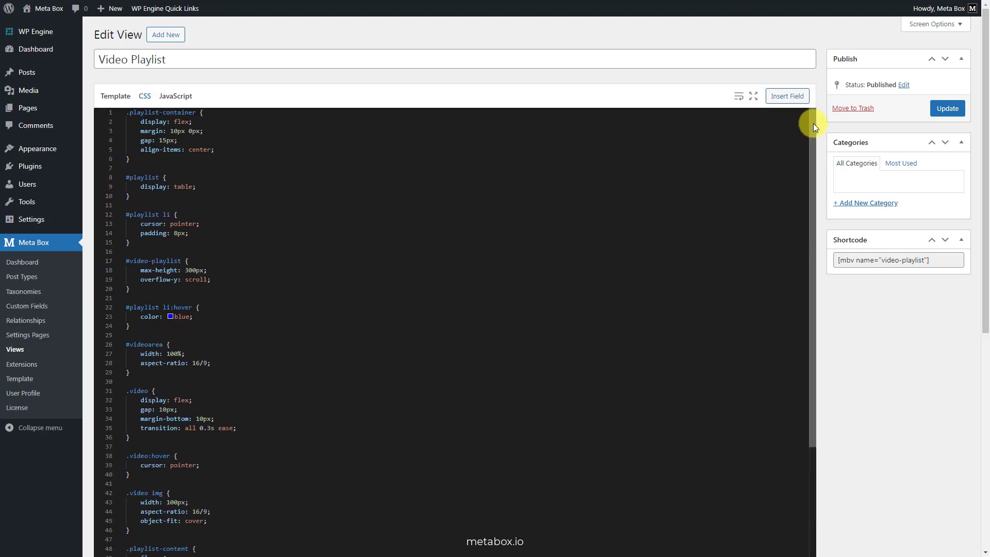
{"action": "left_click_drag", "start_coordinate": [813, 123], "coordinate": [799, 330]}
{"action": "scroll", "coordinate": [884, 350], "scroll_direction": "down", "scroll_amount": 2}
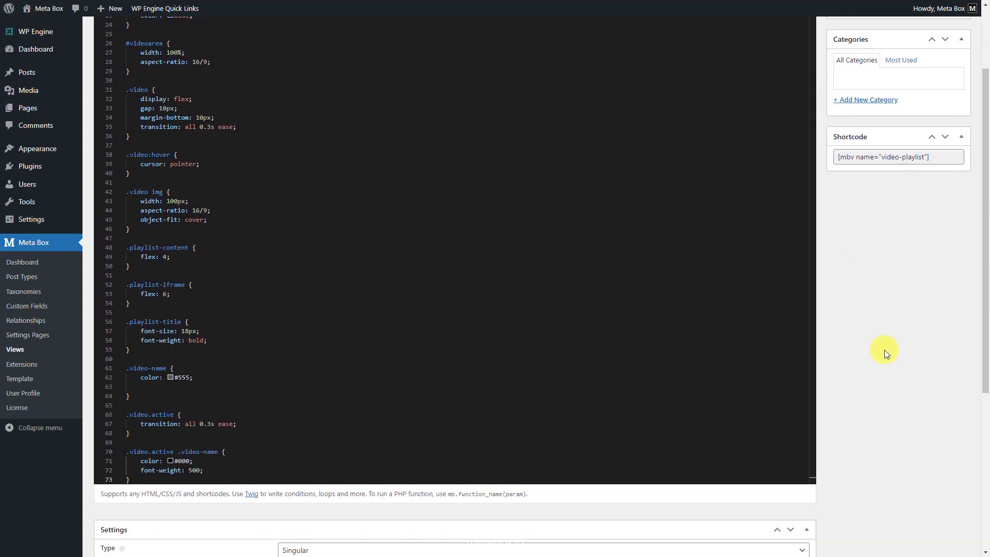
{"action": "scroll", "coordinate": [884, 349], "scroll_direction": "up", "scroll_amount": 2}
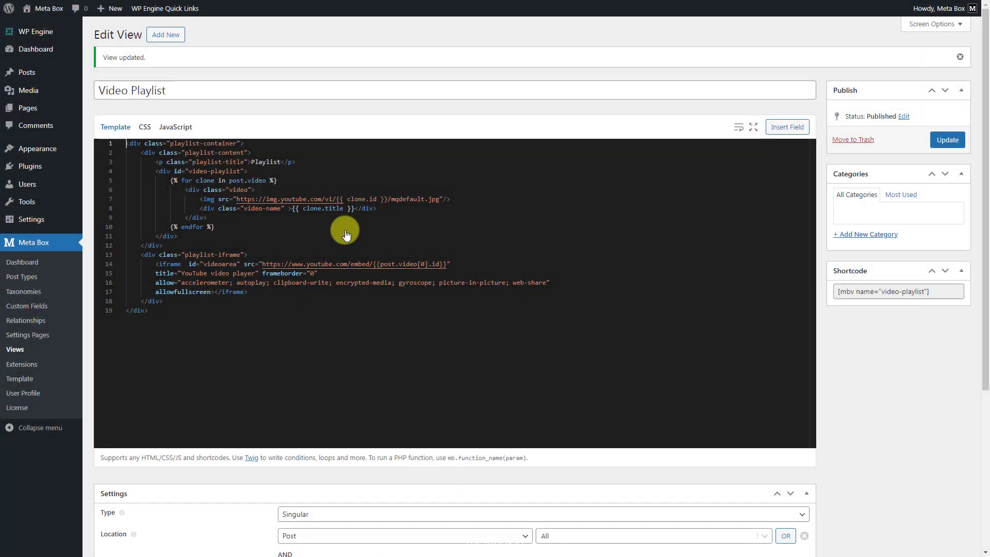
{"action": "double_click", "coordinate": [226, 209]}
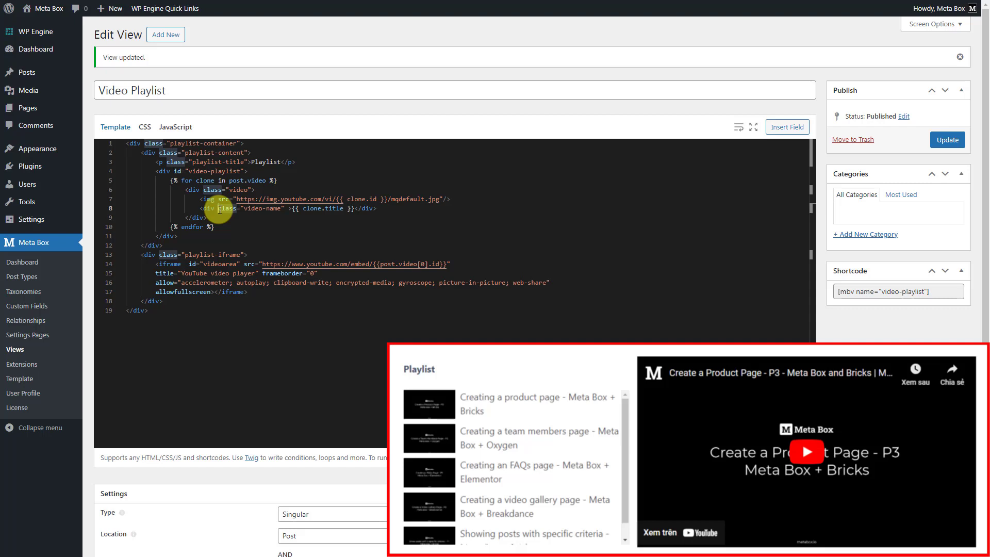
{"action": "type", "text": "movieurl=\"https://www.youtube.com/embed/\""}
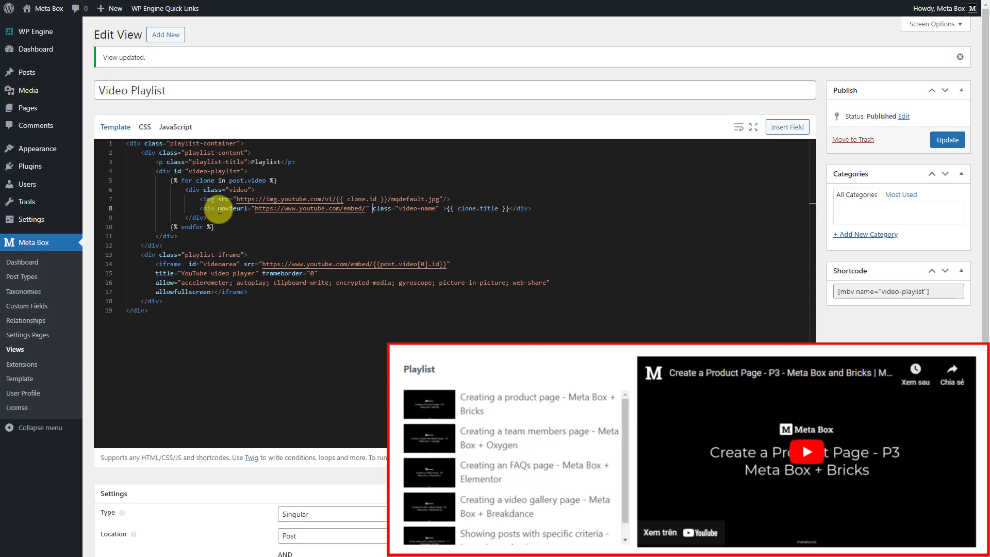
{"action": "left_click", "coordinate": [535, 211]}
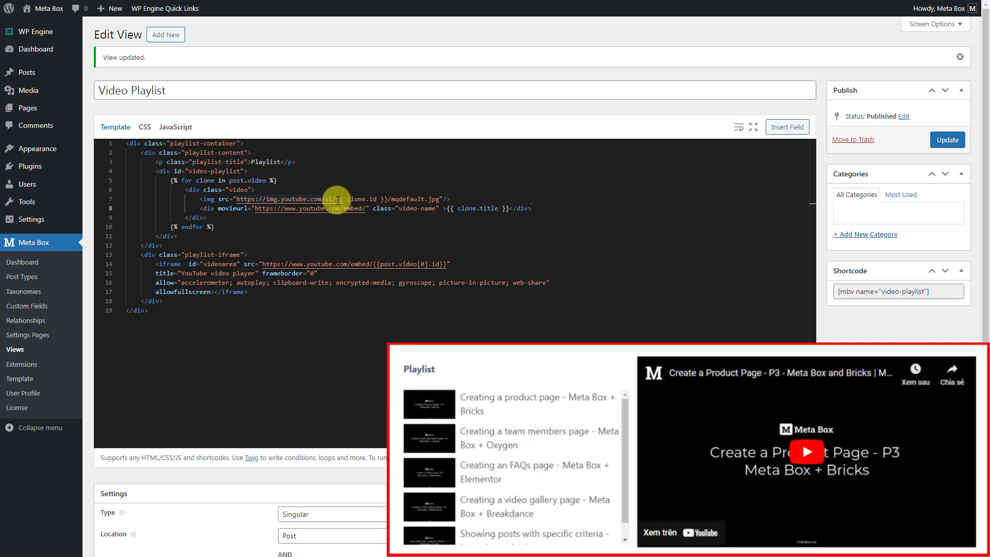
{"action": "left_click_drag", "start_coordinate": [337, 200], "coordinate": [389, 199]}
{"action": "key", "text": "ctrl+c"}
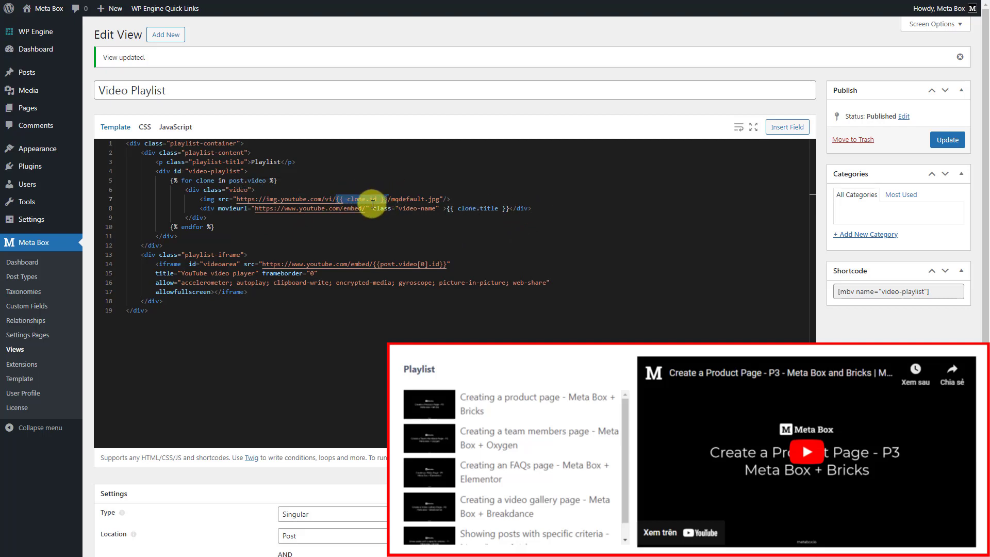
{"action": "left_click", "coordinate": [366, 208]}
{"action": "key", "text": "ctrl+v"}
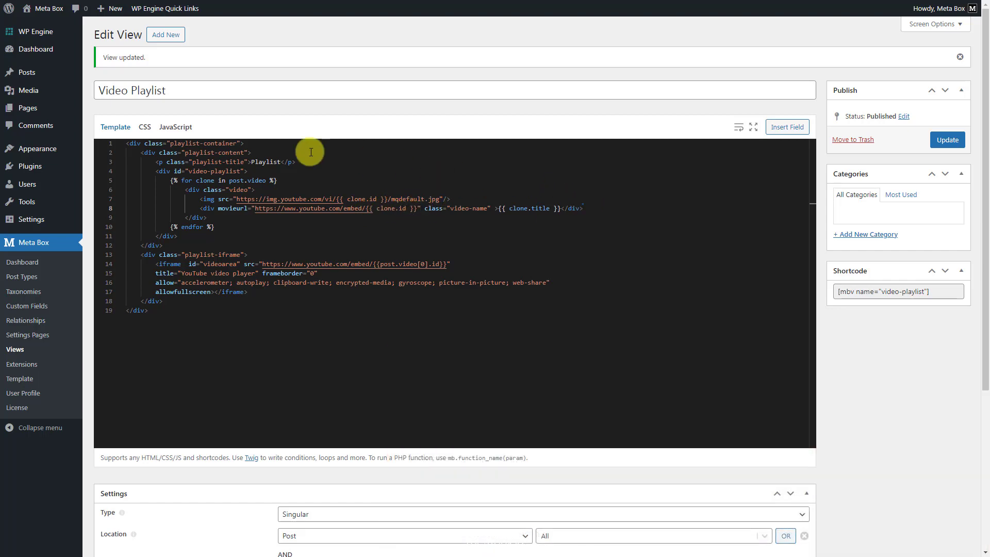
Step: Paste the jQuery script that loads the chosen video's movieurl into #videoarea as the view's JavaScript, and update the view
{"action": "left_click", "coordinate": [186, 131]}
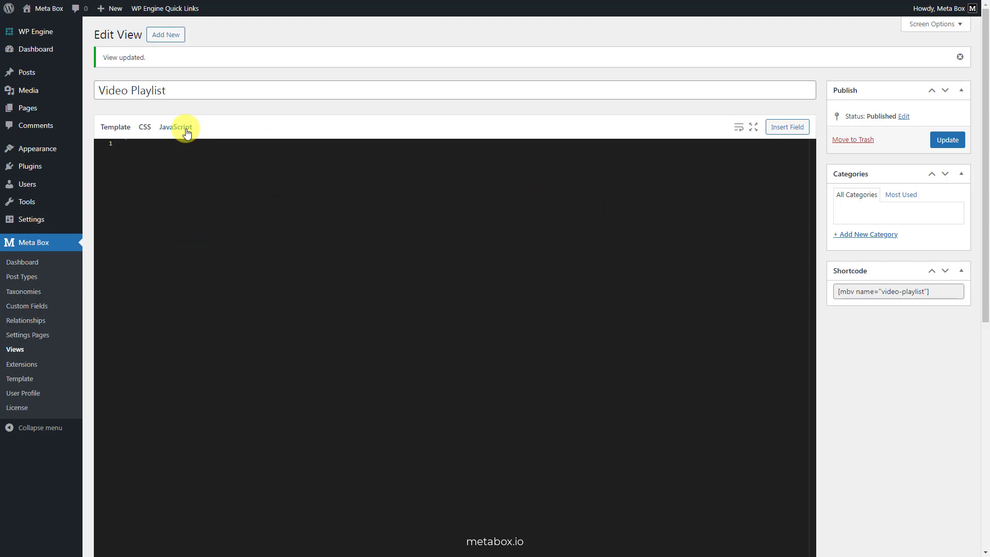
{"action": "key", "text": "ctrl+v"}
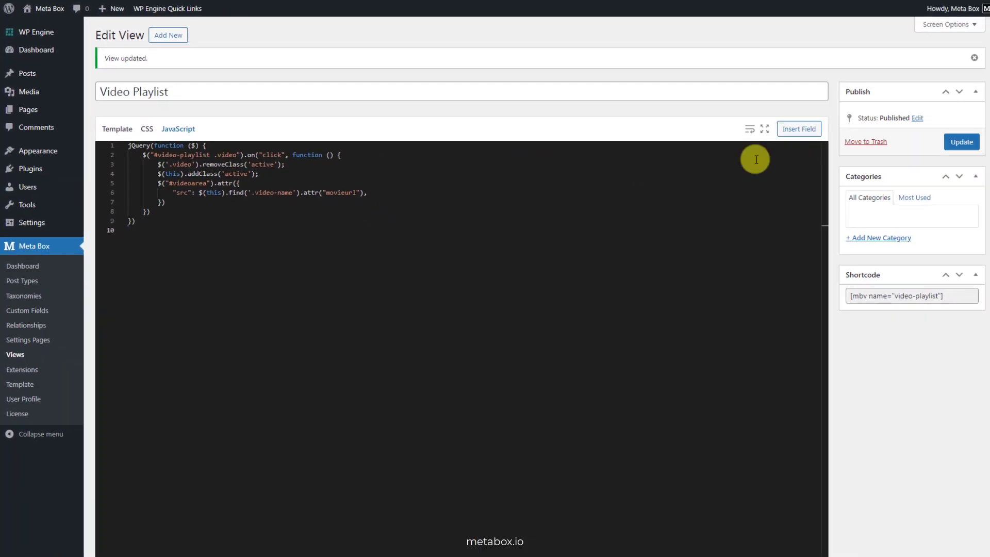
{"action": "left_click", "coordinate": [960, 143]}
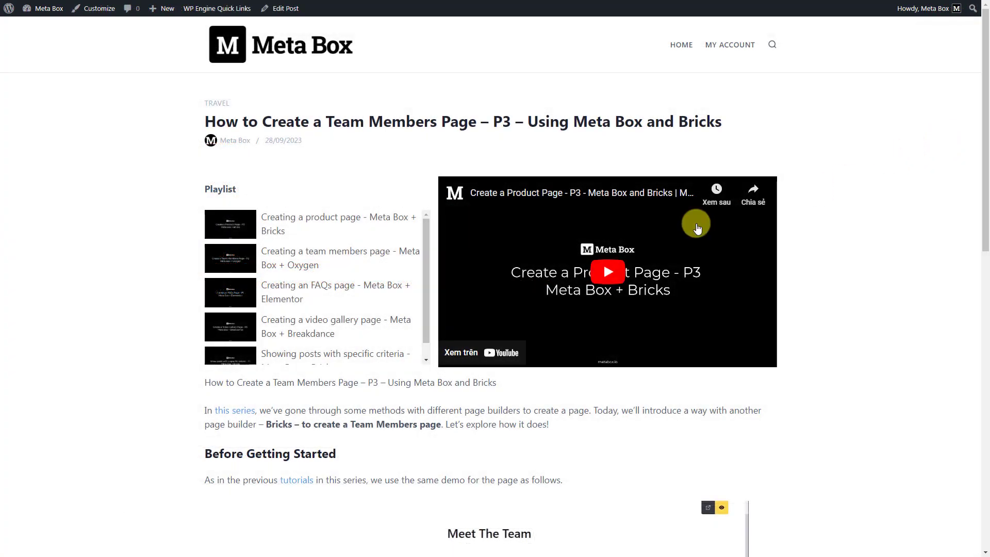
Step: Test the playlist on the published post by choosing the team members, FAQs, specific criteria and product page videos
{"action": "left_click", "coordinate": [374, 255]}
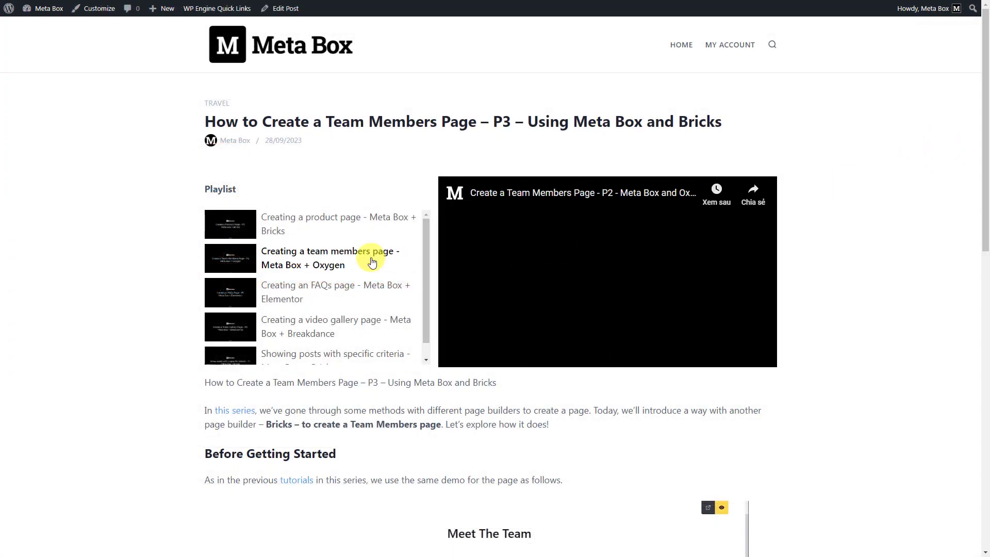
{"action": "left_click", "coordinate": [335, 292]}
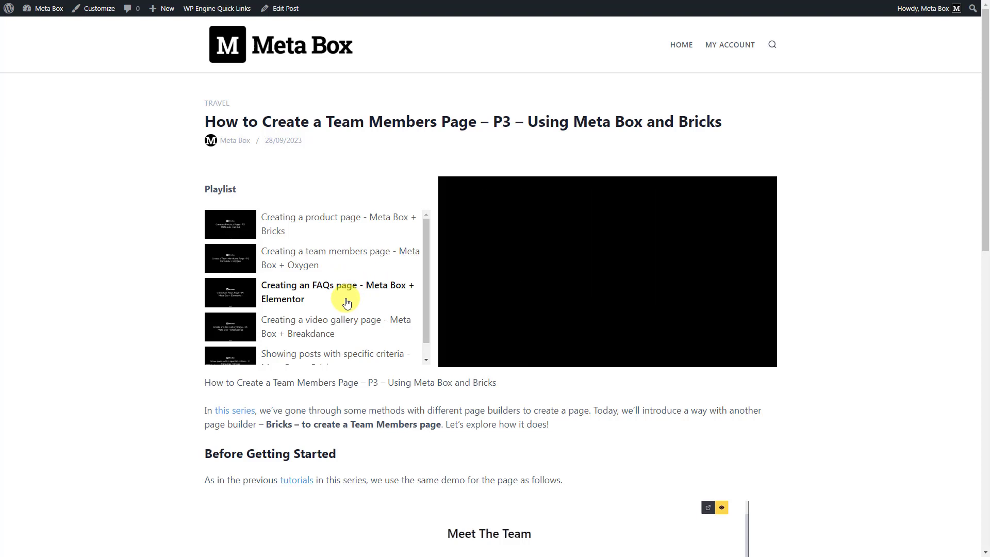
{"action": "scroll", "coordinate": [347, 303], "scroll_direction": "down", "scroll_amount": 1}
{"action": "left_click", "coordinate": [340, 344]}
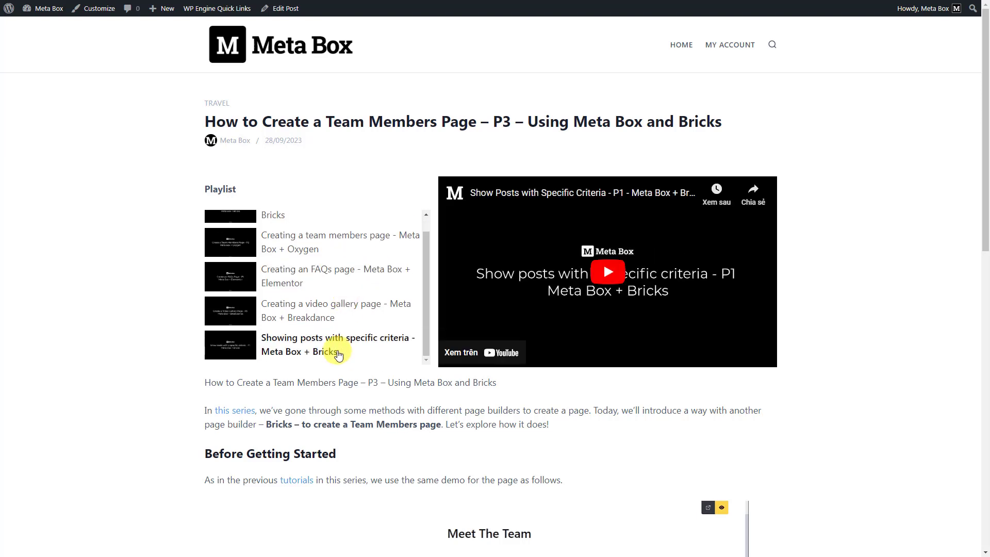
{"action": "scroll", "coordinate": [338, 336], "scroll_direction": "up", "scroll_amount": 1}
{"action": "left_click", "coordinate": [342, 233]}
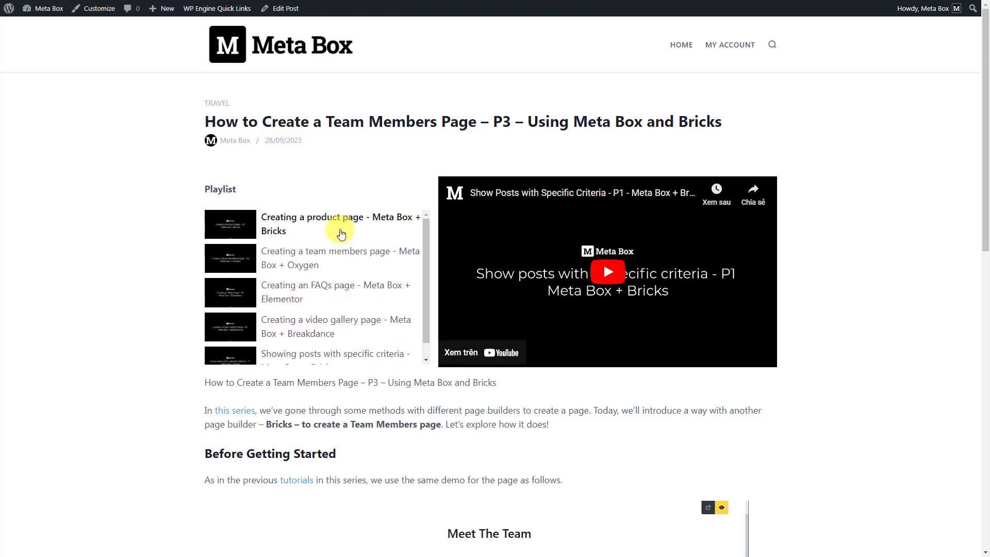